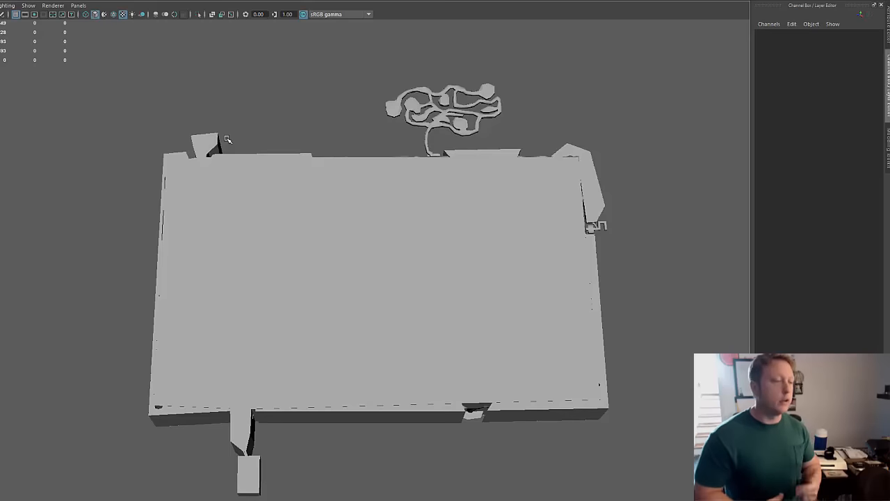
# Step: Raise the large gridded cover mesh about 2352 units in Y, exposing the geometry beneath it
pyautogui.click(324, 294)
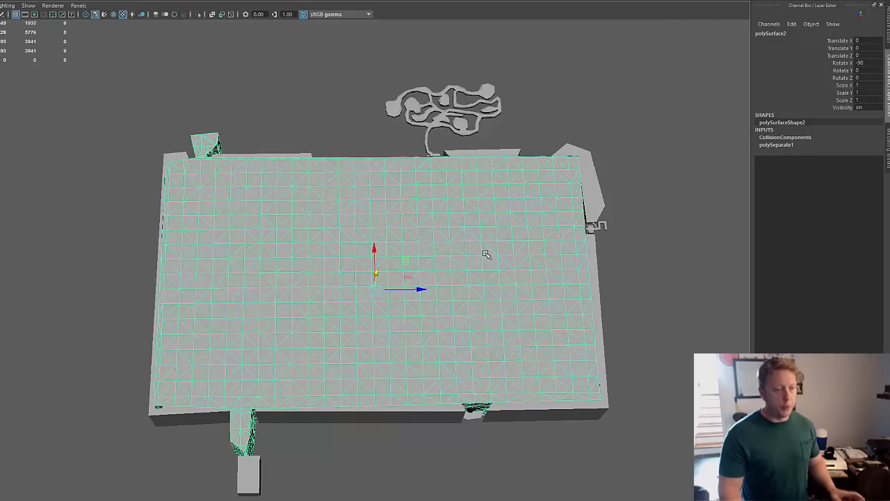
pyautogui.keyDown('alt'); pyautogui.moveTo(457, 342); pyautogui.dragTo(421, 328); pyautogui.keyUp('alt')
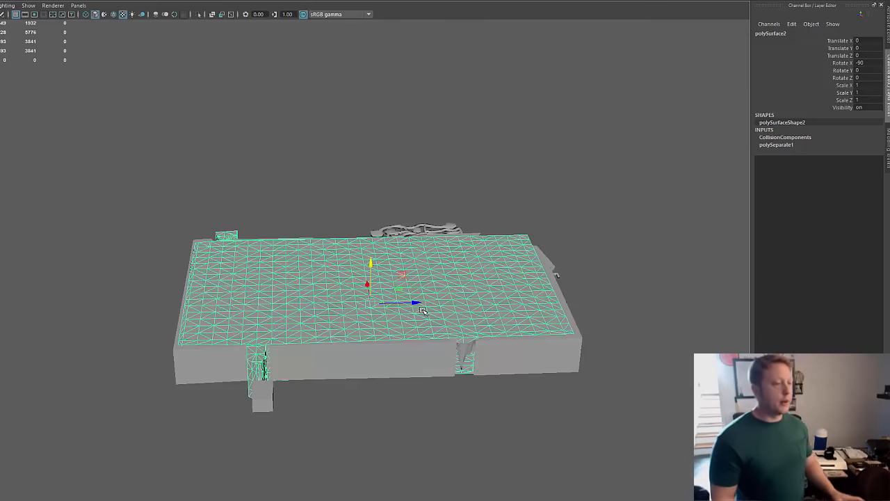
pyautogui.keyDown('alt'); pyautogui.moveTo(484, 316); pyautogui.dragTo(427, 269); pyautogui.keyUp('alt')
pyautogui.keyDown('alt'); pyautogui.moveTo(427, 269); pyautogui.dragTo(528, 261, button='right'); pyautogui.keyUp('alt')
pyautogui.keyDown('alt'); pyautogui.moveTo(529, 260); pyautogui.dragTo(518, 357, button='middle'); pyautogui.keyUp('alt')
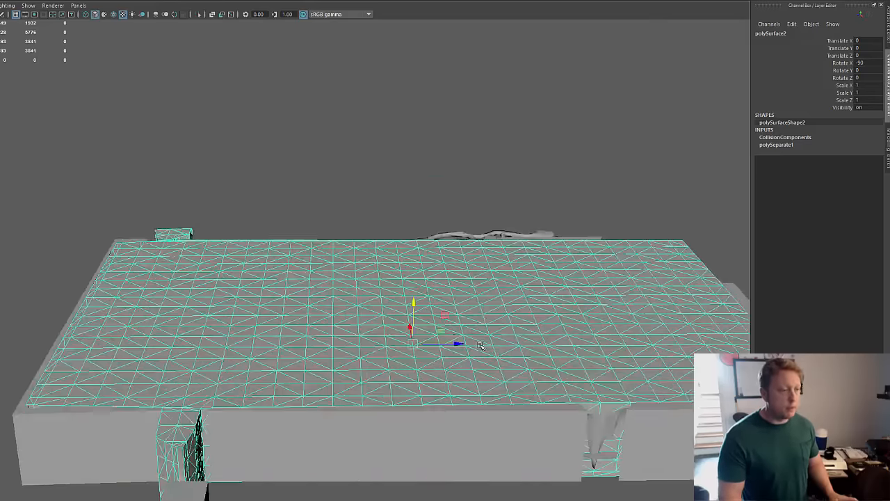
pyautogui.moveTo(413, 300); pyautogui.dragTo(411, 211)
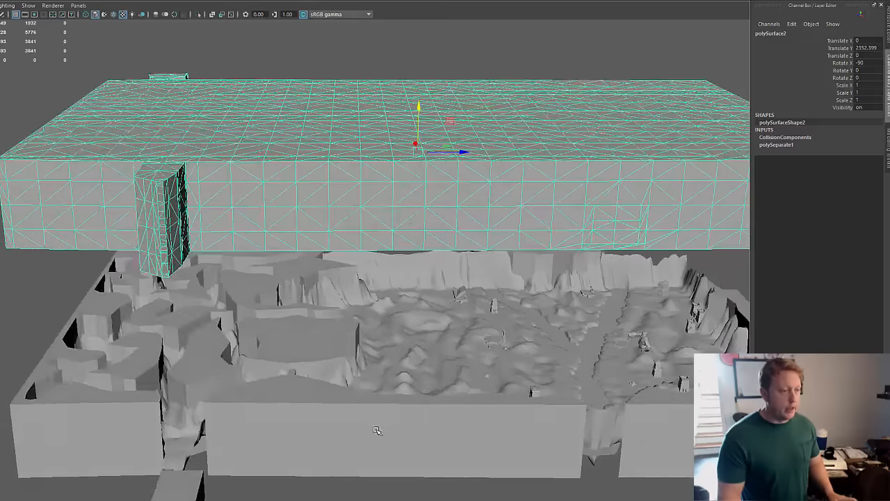
# Step: Inspect the individual collision blocks on the mountainous side beneath the raised cover mesh
pyautogui.click(334, 439)
pyautogui.click(260, 309)
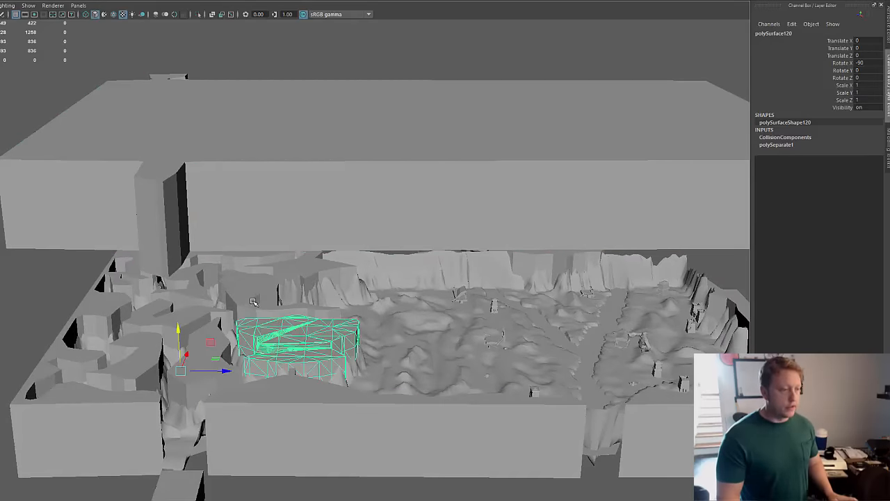
pyautogui.click(250, 299)
pyautogui.keyDown('alt'); pyautogui.moveTo(518, 365); pyautogui.dragTo(515, 339); pyautogui.keyUp('alt')
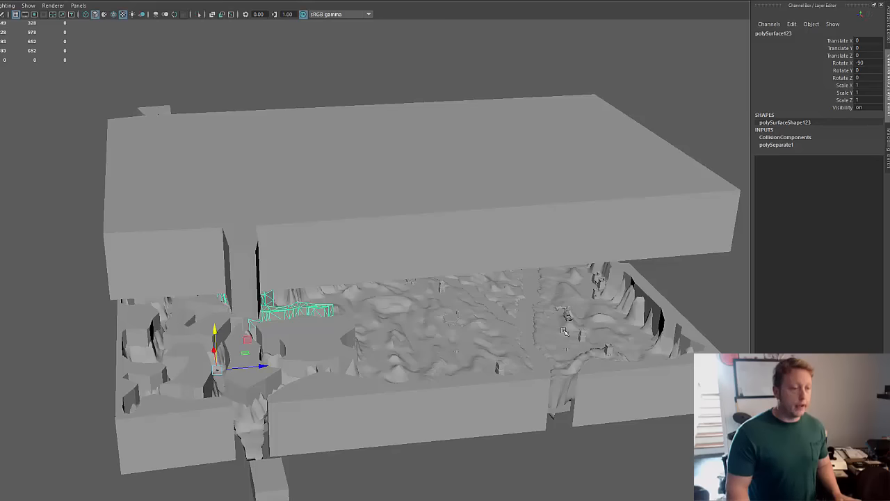
# Step: Hide the collision meshes, including the raised cover, and examine the terrain with its buildings and ruins
pyautogui.click(508, 230)
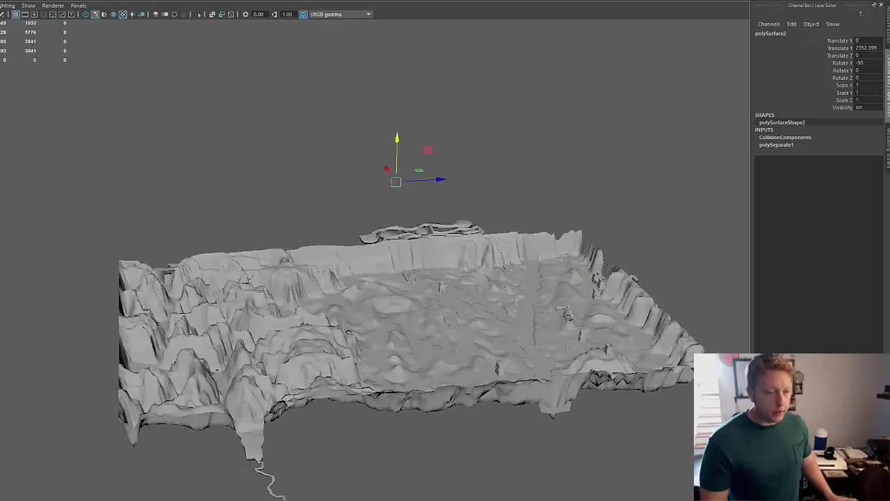
pyautogui.keyDown('alt'); pyautogui.moveTo(430, 409); pyautogui.dragTo(415, 428); pyautogui.keyUp('alt')
pyautogui.keyDown('alt'); pyautogui.moveTo(356, 428); pyautogui.dragTo(493, 402, button='right'); pyautogui.keyUp('alt')
pyautogui.keyDown('alt'); pyautogui.moveTo(482, 391); pyautogui.dragTo(350, 297, button='middle'); pyautogui.keyUp('alt')
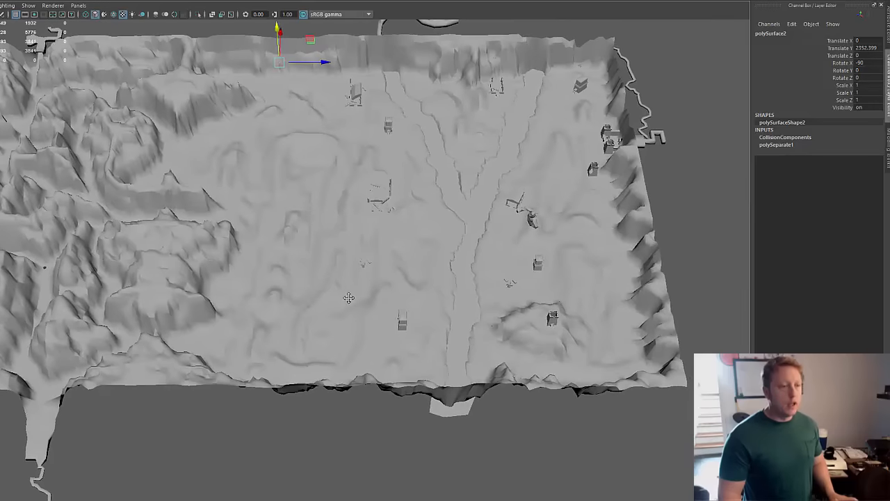
pyautogui.keyDown('alt'); pyautogui.moveTo(367, 338); pyautogui.dragTo(623, 329, button='right'); pyautogui.keyUp('alt')
pyautogui.keyDown('alt'); pyautogui.moveTo(622, 329); pyautogui.dragTo(568, 348, button='middle'); pyautogui.keyUp('alt')
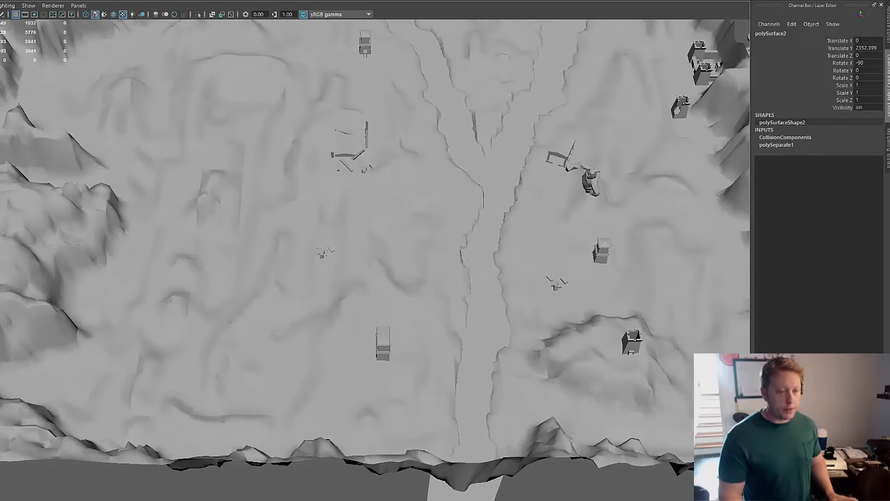
# Step: Hide the buildings and ruins placed on the terrain and examine the bare landscape
pyautogui.click(760, 412)
pyautogui.moveTo(476, 349)
pyautogui.keyDown('alt'); pyautogui.mouseDown()
pyautogui.moveTo(497, 309)
pyautogui.moveTo(468, 342)
pyautogui.mouseUp(); pyautogui.keyUp('alt')
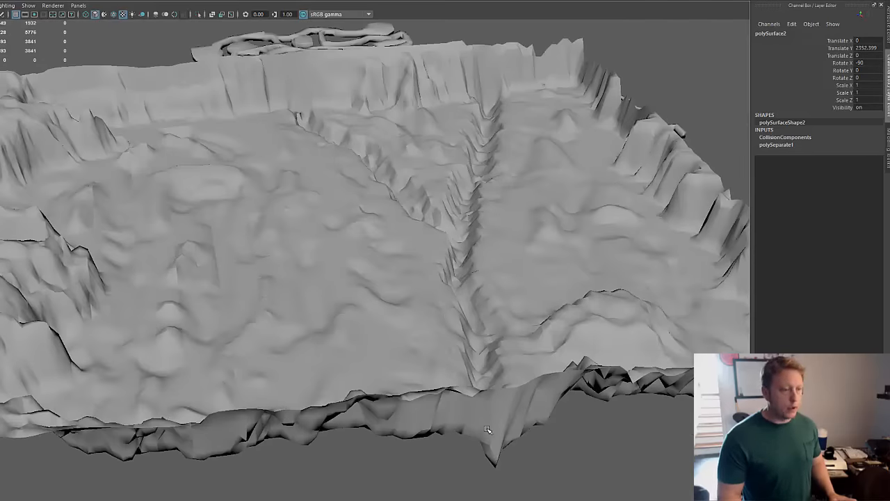
pyautogui.keyDown('alt'); pyautogui.moveTo(284, 331); pyautogui.dragTo(471, 347); pyautogui.keyUp('alt')
pyautogui.keyDown('alt'); pyautogui.moveTo(431, 393); pyautogui.dragTo(422, 397); pyautogui.keyUp('alt')
pyautogui.keyDown('alt'); pyautogui.moveTo(422, 397); pyautogui.dragTo(506, 371, button='middle'); pyautogui.keyUp('alt')
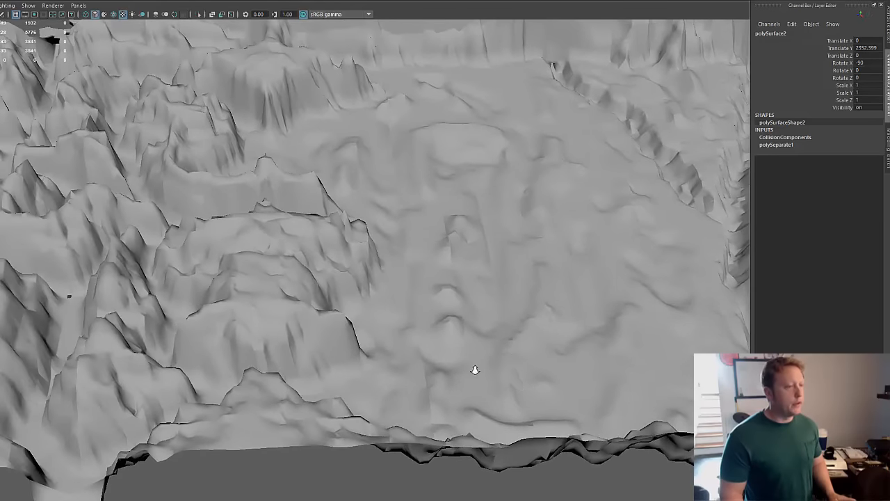
pyautogui.keyDown('alt'); pyautogui.moveTo(496, 375); pyautogui.dragTo(375, 359, button='right'); pyautogui.keyUp('alt')
pyautogui.keyDown('alt'); pyautogui.moveTo(423, 338); pyautogui.dragTo(404, 344, button='middle'); pyautogui.keyUp('alt')
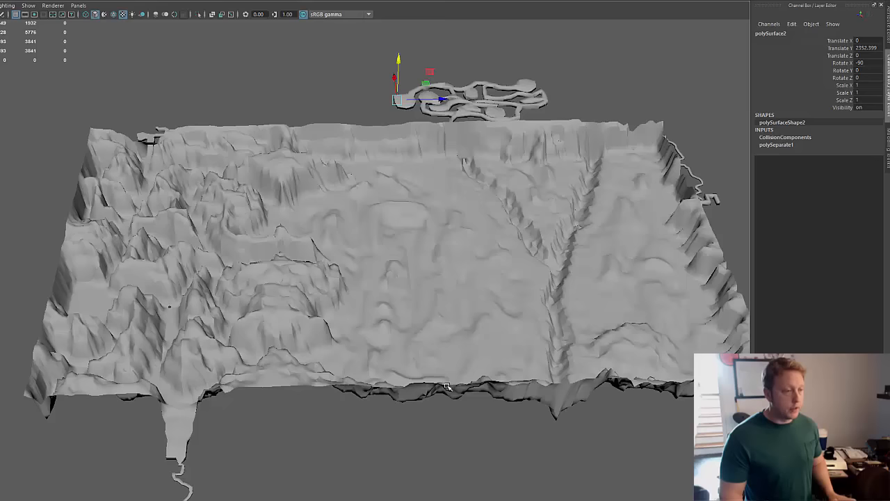
# Step: Hide the flatter half of the terrain with the forked canyon, leaving only the mountainous half shown
pyautogui.keyDown('alt'); pyautogui.moveTo(385, 380); pyautogui.dragTo(568, 416, button='middle'); pyautogui.keyUp('alt')
pyautogui.keyDown('alt'); pyautogui.moveTo(585, 407); pyautogui.dragTo(574, 420); pyautogui.keyUp('alt')
pyautogui.keyDown('alt'); pyautogui.moveTo(573, 421); pyautogui.dragTo(554, 355, button='middle'); pyautogui.keyUp('alt')
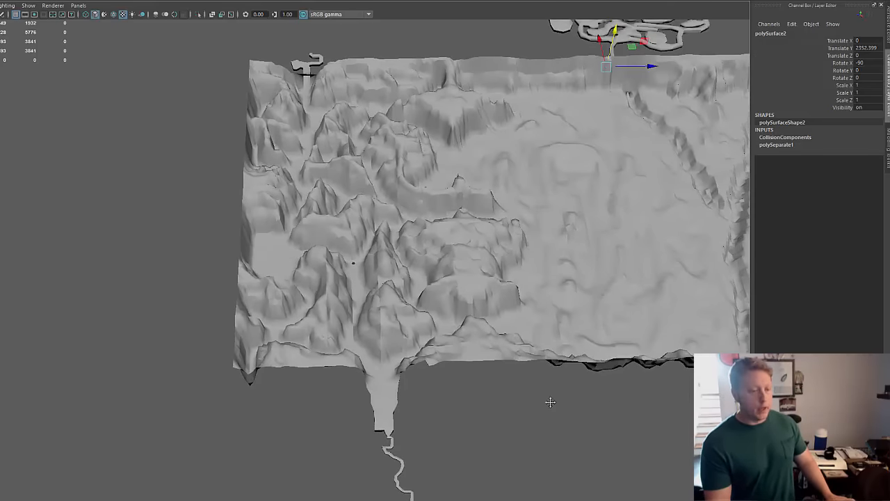
pyautogui.keyDown('alt'); pyautogui.moveTo(549, 401); pyautogui.dragTo(433, 445, button='middle'); pyautogui.keyUp('alt')
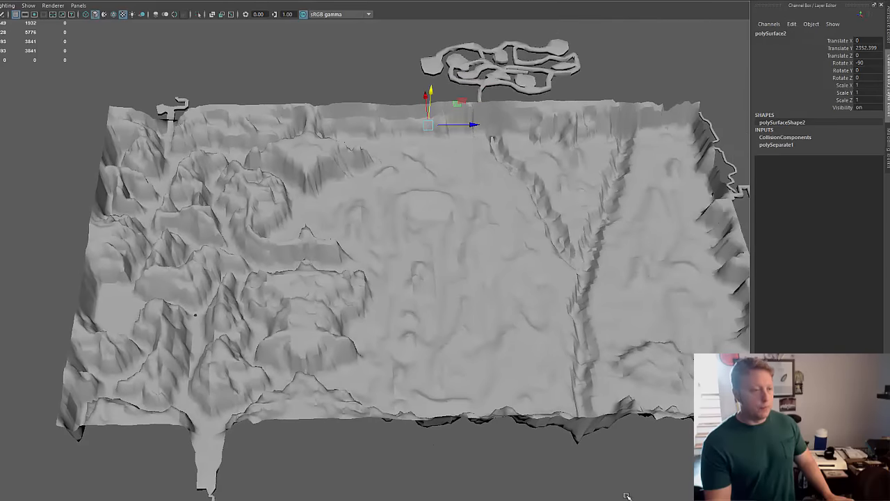
pyautogui.hotkey('ctrl', '1')
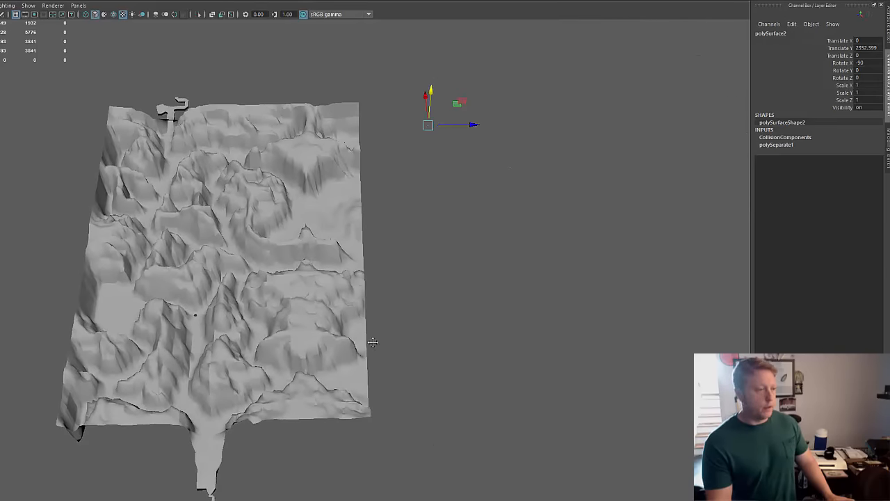
# Step: Examine the peaks and the winding paths between them on the mountainous half of the terrain
pyautogui.keyDown('alt'); pyautogui.moveTo(371, 341); pyautogui.dragTo(500, 369, button='middle'); pyautogui.keyUp('alt')
pyautogui.moveTo(477, 395)
pyautogui.keyDown('alt'); pyautogui.mouseDown()
pyautogui.moveTo(469, 400)
pyautogui.moveTo(477, 406)
pyautogui.mouseUp(); pyautogui.keyUp('alt')
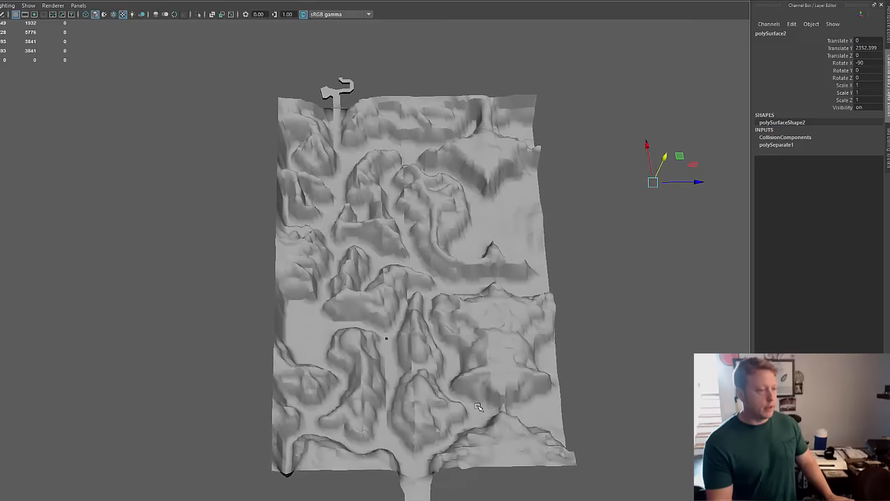
pyautogui.keyDown('alt'); pyautogui.moveTo(479, 405); pyautogui.dragTo(439, 378, button='middle'); pyautogui.keyUp('alt')
pyautogui.keyDown('alt'); pyautogui.moveTo(312, 402); pyautogui.dragTo(654, 332, button='right'); pyautogui.keyUp('alt')
pyautogui.keyDown('alt'); pyautogui.moveTo(516, 403); pyautogui.dragTo(507, 391); pyautogui.keyUp('alt')
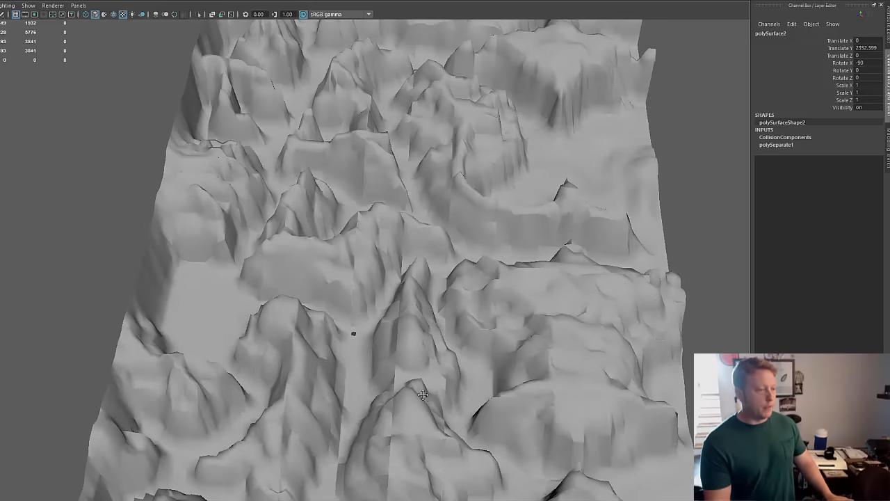
pyautogui.keyDown('alt'); pyautogui.moveTo(424, 395); pyautogui.dragTo(430, 370, button='middle'); pyautogui.keyUp('alt')
pyautogui.moveTo(419, 395)
pyautogui.keyDown('alt'); pyautogui.mouseDown()
pyautogui.moveTo(467, 371)
pyautogui.moveTo(459, 348)
pyautogui.moveTo(439, 403)
pyautogui.moveTo(425, 409)
pyautogui.mouseUp(); pyautogui.keyUp('alt')
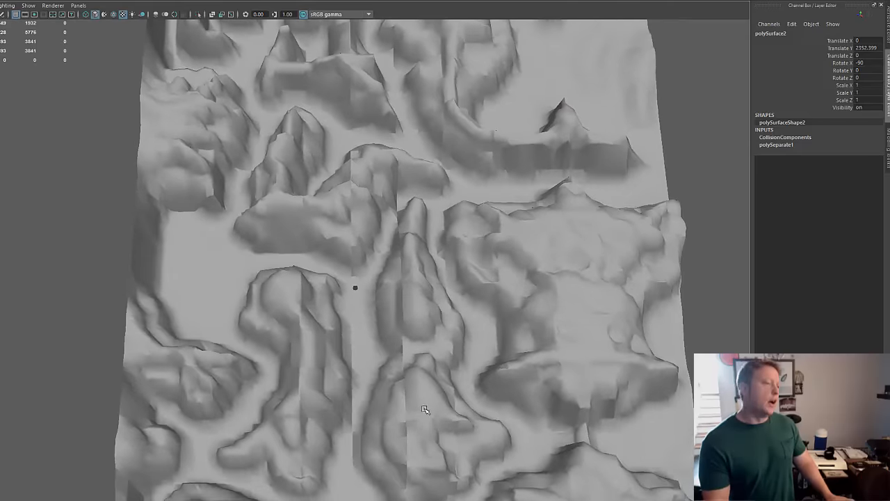
pyautogui.scroll(-2, 398, 386)
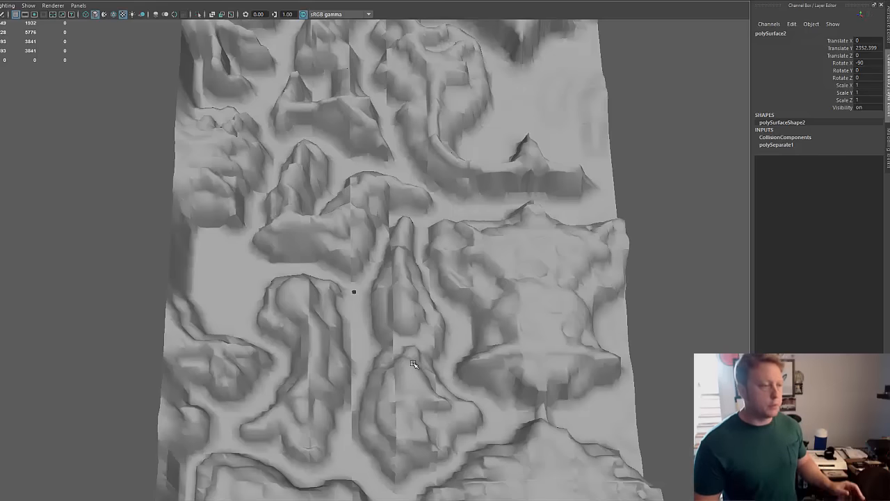
# Step: Review the overall layout of the mountainous half from above and clear the selection
pyautogui.keyDown('alt'); pyautogui.moveTo(452, 294); pyautogui.dragTo(381, 288, button='right'); pyautogui.keyUp('alt')
pyautogui.keyDown('alt'); pyautogui.moveTo(381, 287); pyautogui.dragTo(386, 309, button='middle'); pyautogui.keyUp('alt')
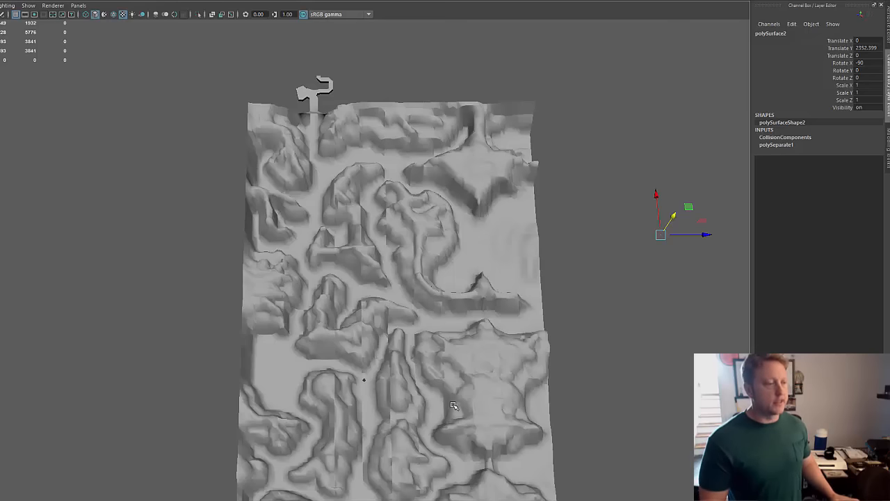
pyautogui.keyDown('alt'); pyautogui.moveTo(395, 393); pyautogui.dragTo(365, 334, button='middle'); pyautogui.keyUp('alt')
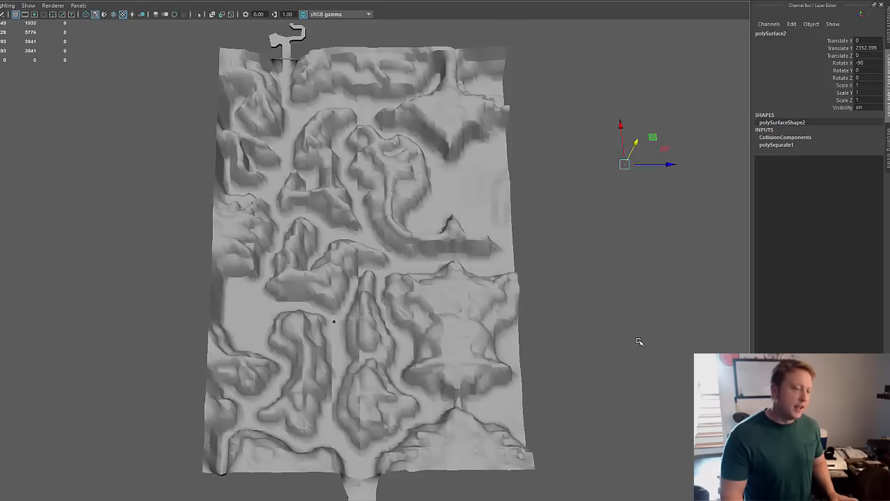
pyautogui.keyDown('alt'); pyautogui.moveTo(523, 329); pyautogui.dragTo(619, 372, button='middle'); pyautogui.keyUp('alt')
pyautogui.keyDown('alt'); pyautogui.moveTo(619, 371); pyautogui.dragTo(515, 372, button='right'); pyautogui.keyUp('alt')
pyautogui.keyDown('alt'); pyautogui.moveTo(515, 372); pyautogui.dragTo(519, 373); pyautogui.keyUp('alt')
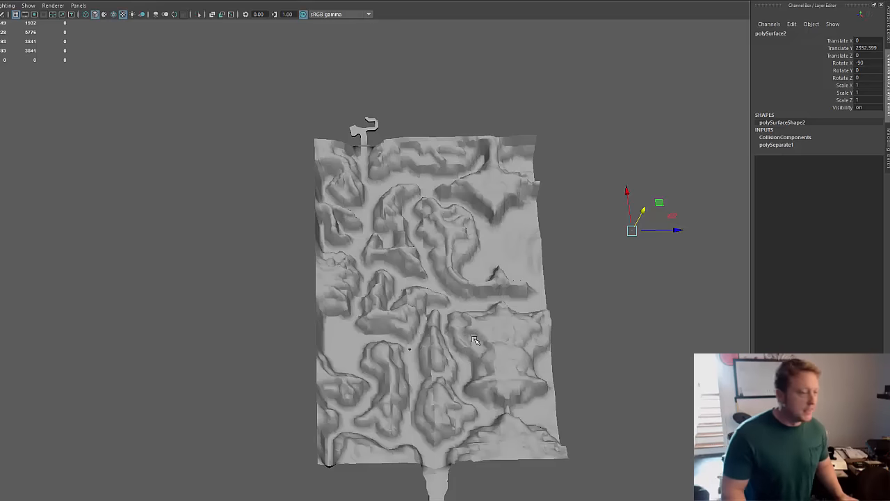
pyautogui.keyDown('alt'); pyautogui.moveTo(469, 336); pyautogui.dragTo(469, 324, button='middle'); pyautogui.keyUp('alt')
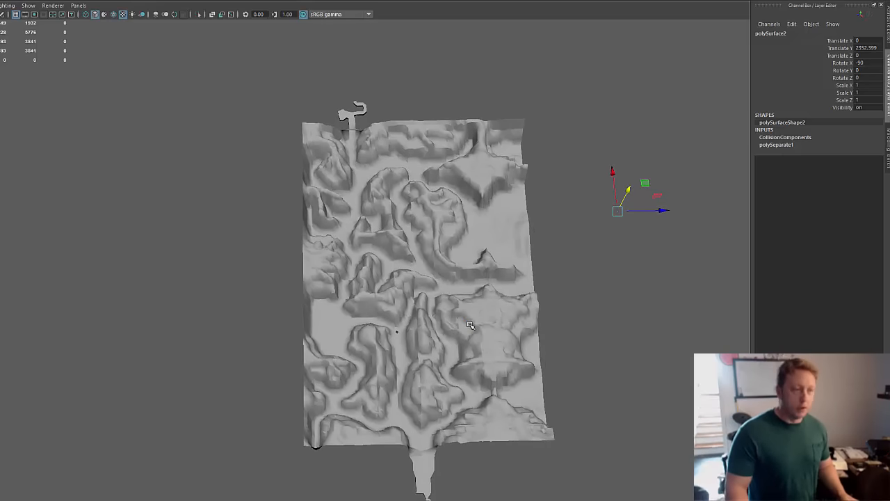
pyautogui.click(561, 275)
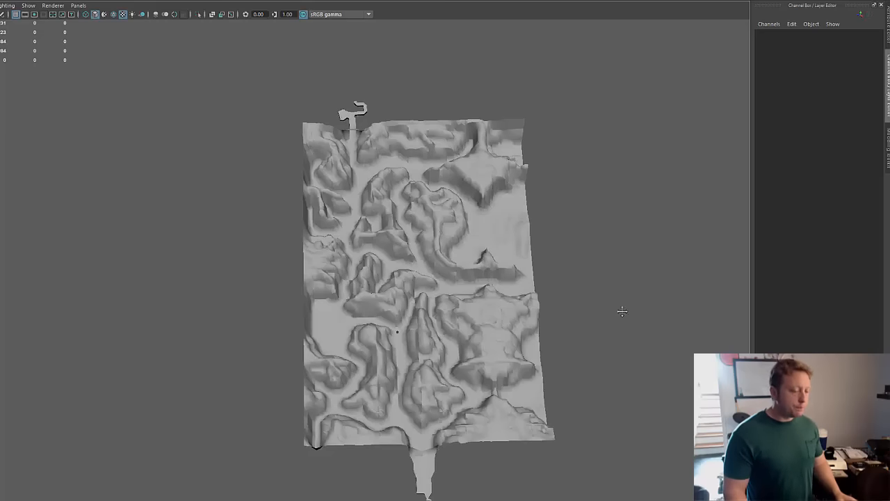
# Step: Compare the overhead path layout of the mountainous half with the height of its ridges
pyautogui.keyDown('alt'); pyautogui.moveTo(621, 310); pyautogui.dragTo(557, 283, button='middle'); pyautogui.keyUp('alt')
pyautogui.keyDown('alt'); pyautogui.moveTo(557, 283); pyautogui.dragTo(536, 297); pyautogui.keyUp('alt')
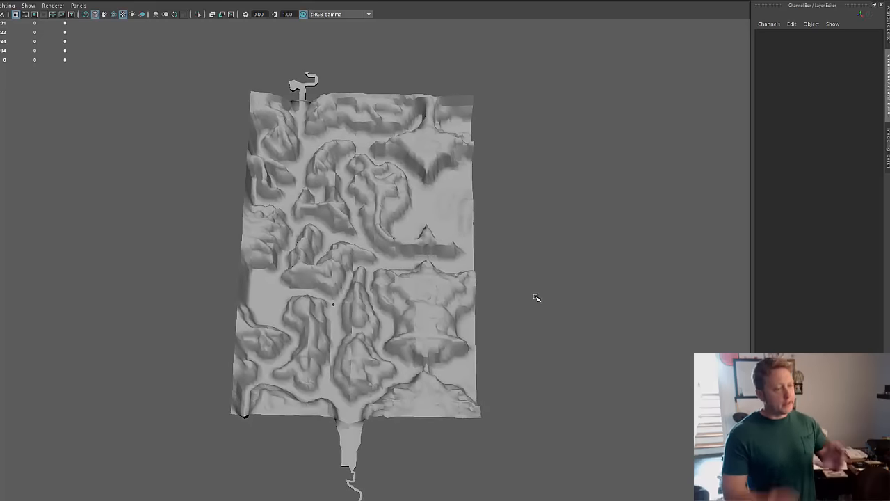
pyautogui.keyDown('alt'); pyautogui.moveTo(558, 310); pyautogui.dragTo(534, 282, button='middle'); pyautogui.keyUp('alt')
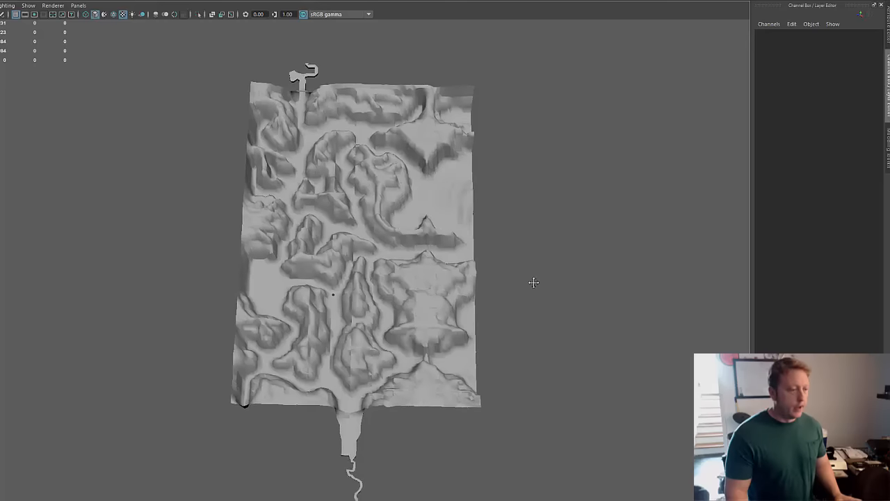
pyautogui.keyDown('alt'); pyautogui.moveTo(533, 282); pyautogui.dragTo(489, 329); pyautogui.keyUp('alt')
pyautogui.keyDown('alt'); pyautogui.moveTo(487, 326); pyautogui.dragTo(509, 381, button='middle'); pyautogui.keyUp('alt')
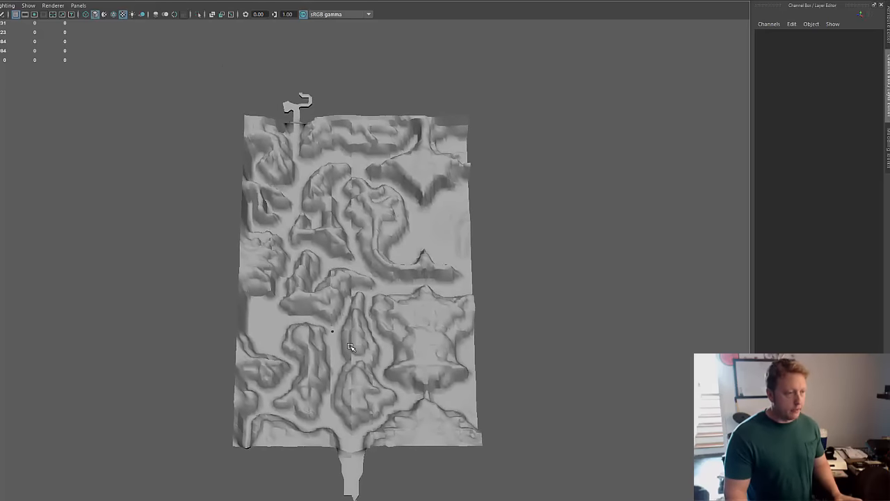
pyautogui.keyDown('alt'); pyautogui.moveTo(463, 329); pyautogui.dragTo(532, 339, button='right'); pyautogui.keyUp('alt')
pyautogui.keyDown('alt'); pyautogui.moveTo(510, 351); pyautogui.dragTo(504, 325); pyautogui.keyUp('alt')
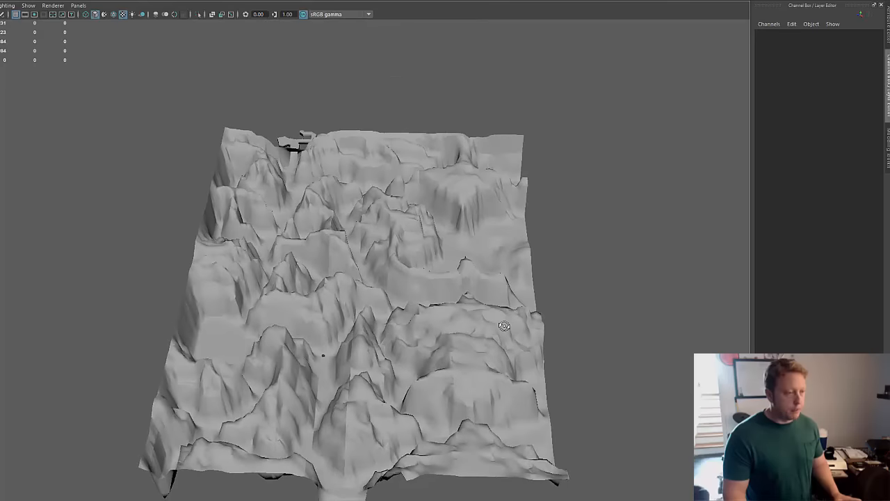
pyautogui.keyDown('alt'); pyautogui.moveTo(474, 313); pyautogui.dragTo(406, 328, button='right'); pyautogui.keyUp('alt')
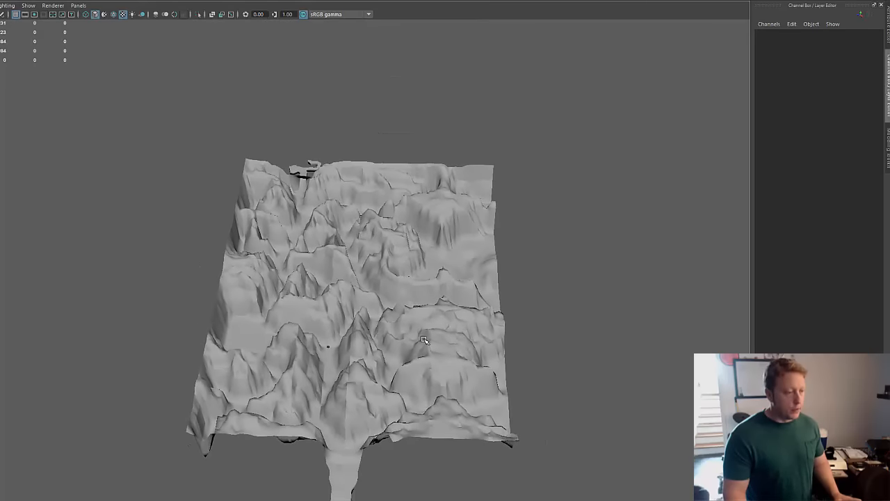
# Step: Select the mountainous terrain mesh to inspect its wireframe, and clear the selection
pyautogui.click(429, 337)
pyautogui.keyDown('alt'); pyautogui.moveTo(398, 284); pyautogui.dragTo(461, 239, button='middle'); pyautogui.keyUp('alt')
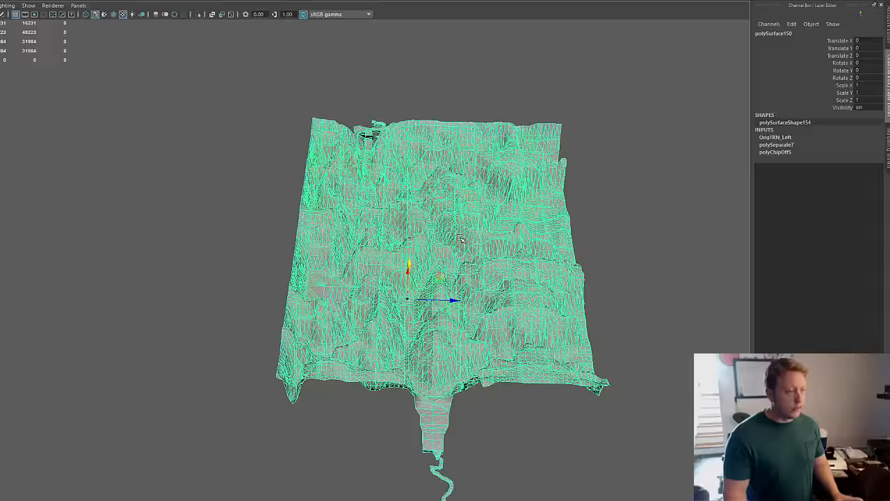
pyautogui.keyDown('alt'); pyautogui.moveTo(295, 327); pyautogui.dragTo(590, 270, button='right'); pyautogui.keyUp('alt')
pyautogui.press('f')
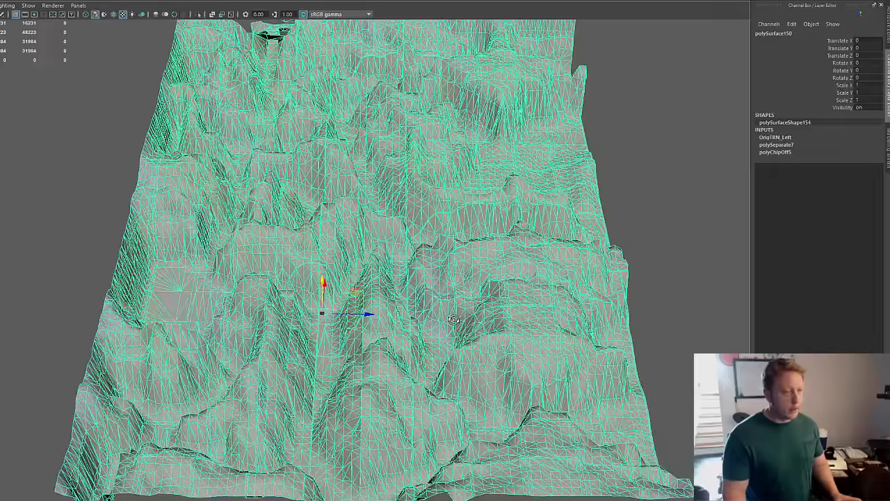
pyautogui.click(645, 234)
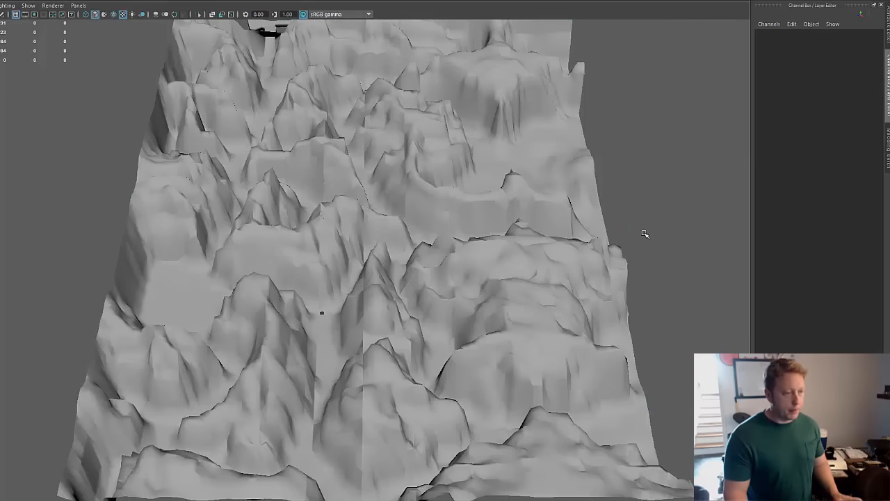
# Step: Examine the mountainous half's valleys, ridges and the narrow passages leading off its edges from other sides
pyautogui.keyDown('alt'); pyautogui.moveTo(672, 169); pyautogui.dragTo(672, 220, button='middle'); pyautogui.keyUp('alt')
pyautogui.keyDown('alt'); pyautogui.moveTo(672, 220); pyautogui.dragTo(444, 245, button='right'); pyautogui.keyUp('alt')
pyautogui.keyDown('alt'); pyautogui.moveTo(443, 245); pyautogui.dragTo(461, 238); pyautogui.keyUp('alt')
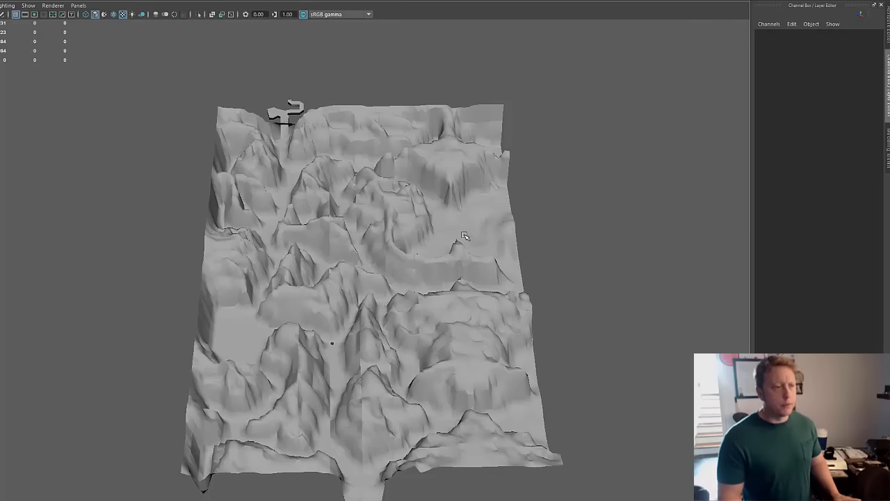
pyautogui.keyDown('alt'); pyautogui.moveTo(504, 228); pyautogui.dragTo(510, 186, button='middle'); pyautogui.keyUp('alt')
pyautogui.keyDown('alt'); pyautogui.moveTo(510, 186); pyautogui.dragTo(384, 291, button='right'); pyautogui.keyUp('alt')
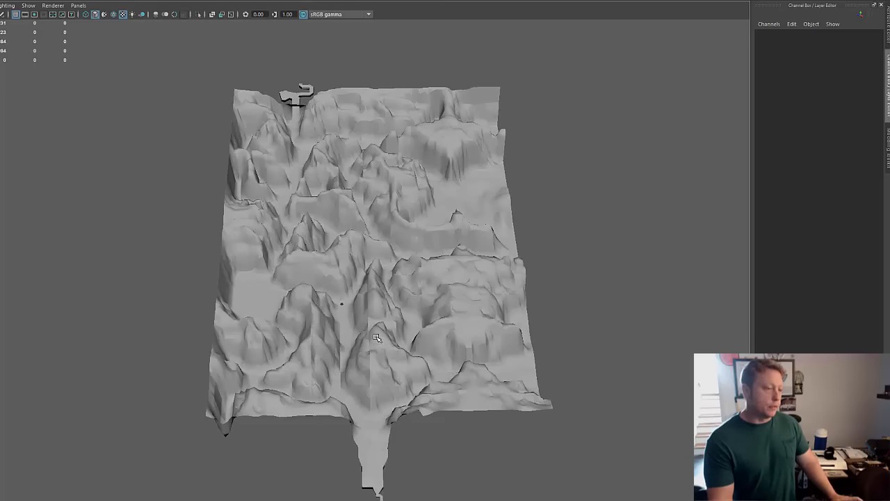
pyautogui.keyDown('alt'); pyautogui.moveTo(409, 322); pyautogui.dragTo(406, 375, button='middle'); pyautogui.keyUp('alt')
pyautogui.keyDown('alt'); pyautogui.moveTo(356, 378); pyautogui.dragTo(411, 345); pyautogui.keyUp('alt')
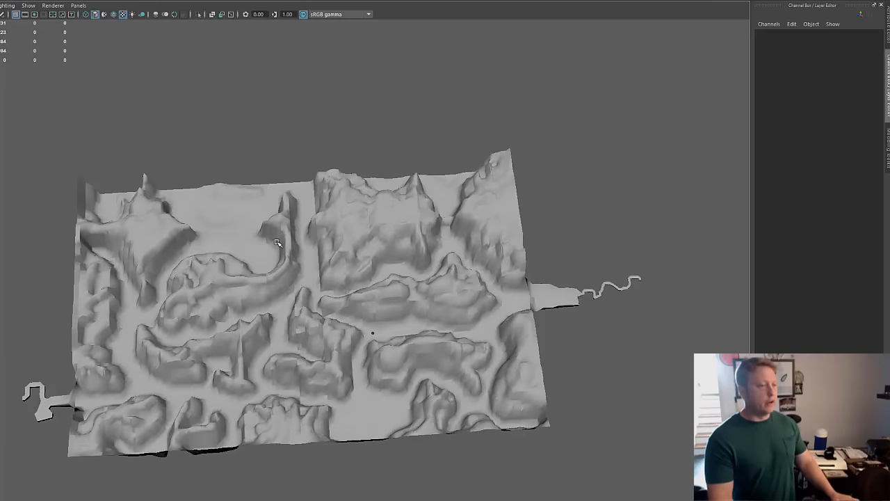
# Step: Review the mountainous half from overhead, then examine the two detailed rock mountains against the plain terrain around them
pyautogui.keyDown('alt'); pyautogui.moveTo(374, 267); pyautogui.dragTo(257, 260); pyautogui.keyUp('alt')
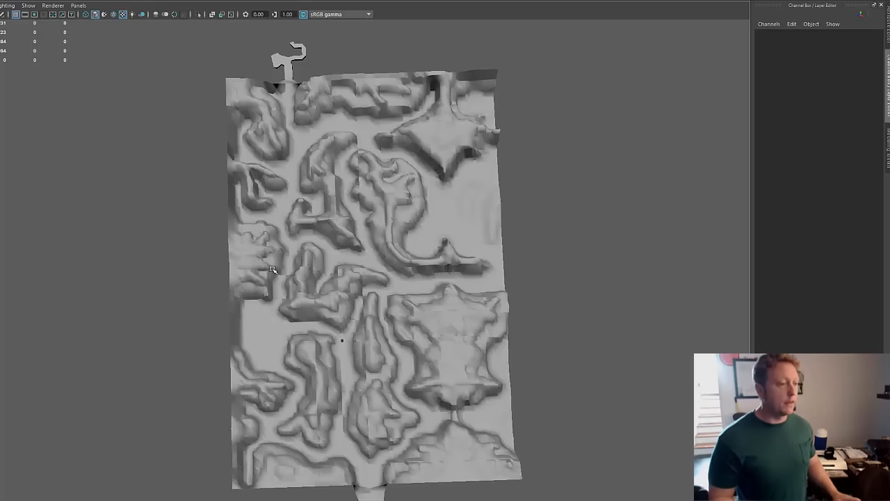
pyautogui.keyDown('alt'); pyautogui.moveTo(270, 268); pyautogui.dragTo(272, 268); pyautogui.keyUp('alt')
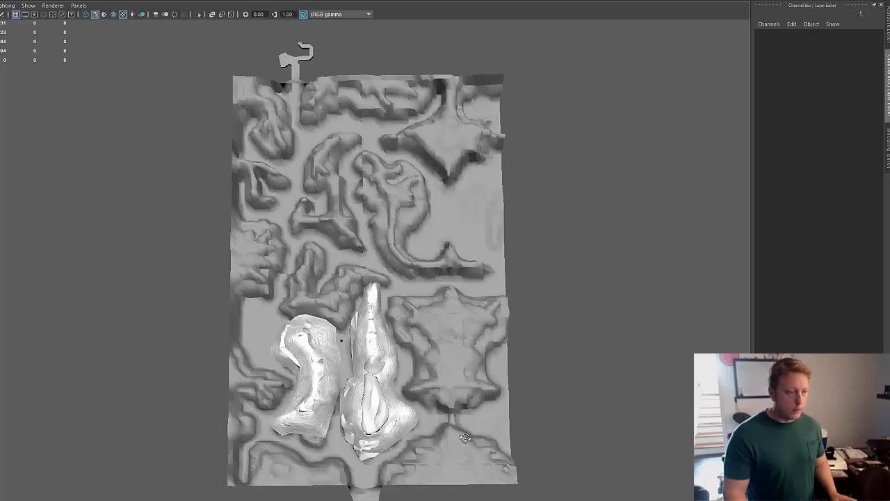
pyautogui.keyDown('alt'); pyautogui.moveTo(466, 439); pyautogui.dragTo(465, 405); pyautogui.keyUp('alt')
pyautogui.keyDown('alt'); pyautogui.moveTo(242, 405); pyautogui.dragTo(565, 380, button='right'); pyautogui.keyUp('alt')
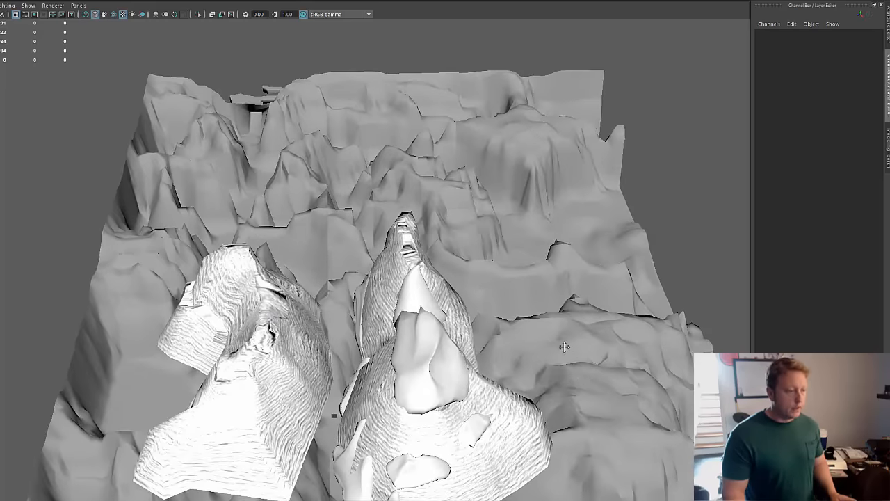
pyautogui.keyDown('alt'); pyautogui.moveTo(565, 347); pyautogui.dragTo(590, 299, button='middle'); pyautogui.keyUp('alt')
pyautogui.keyDown('alt'); pyautogui.moveTo(517, 365); pyautogui.dragTo(540, 332); pyautogui.keyUp('alt')
pyautogui.keyDown('alt'); pyautogui.moveTo(540, 332); pyautogui.dragTo(535, 356, button='middle'); pyautogui.keyUp('alt')
pyautogui.keyDown('alt'); pyautogui.moveTo(515, 388); pyautogui.dragTo(533, 387); pyautogui.keyUp('alt')
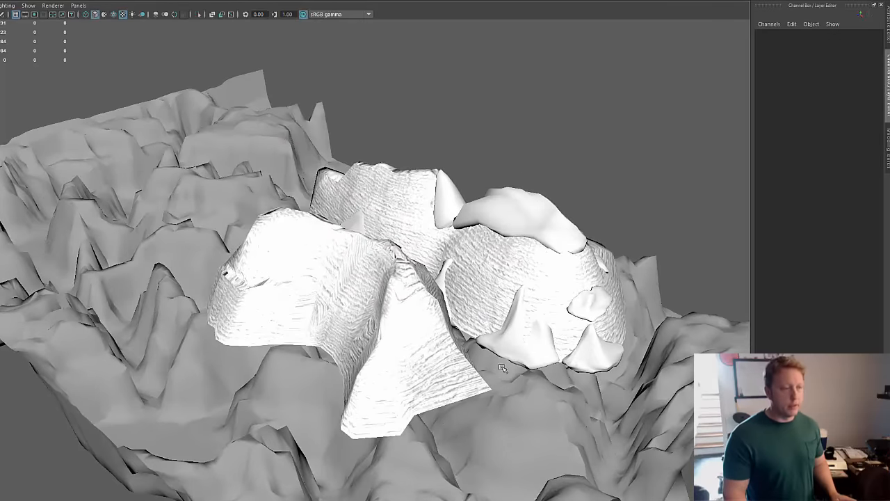
# Step: Inspect the layered stone surface of the detailed mountains and the smooth rock pieces placed on their slopes
pyautogui.keyDown('alt'); pyautogui.moveTo(583, 350); pyautogui.dragTo(533, 362, button='middle'); pyautogui.keyUp('alt')
pyautogui.keyDown('alt'); pyautogui.moveTo(515, 372); pyautogui.dragTo(576, 379, button='right'); pyautogui.keyUp('alt')
pyautogui.keyDown('alt'); pyautogui.moveTo(542, 380); pyautogui.dragTo(465, 407, button='middle'); pyautogui.keyUp('alt')
pyautogui.keyDown('alt'); pyautogui.moveTo(466, 435); pyautogui.dragTo(422, 431); pyautogui.keyUp('alt')
pyautogui.keyDown('alt'); pyautogui.moveTo(441, 357); pyautogui.dragTo(574, 361, button='middle'); pyautogui.keyUp('alt')
pyautogui.keyDown('alt'); pyautogui.moveTo(482, 394); pyautogui.dragTo(551, 375); pyautogui.keyUp('alt')
pyautogui.keyDown('alt'); pyautogui.moveTo(473, 359); pyautogui.dragTo(471, 396); pyautogui.keyUp('alt')
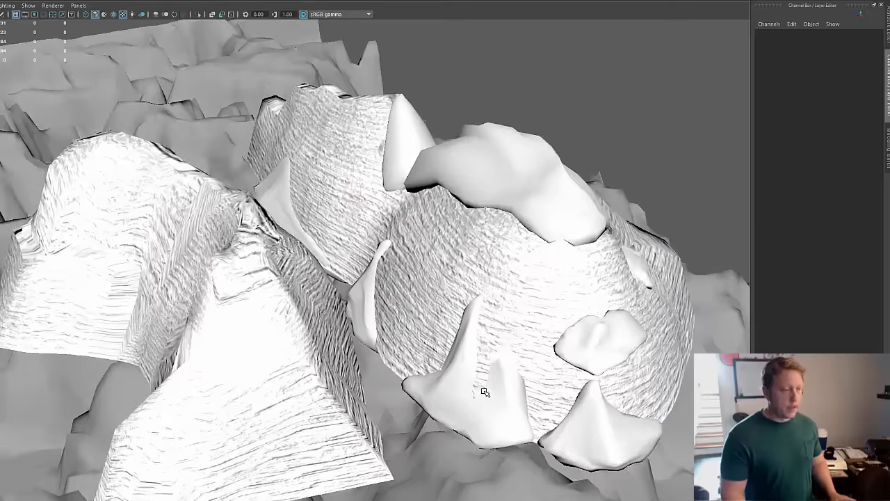
pyautogui.keyDown('alt'); pyautogui.moveTo(550, 423); pyautogui.dragTo(539, 483, button='middle'); pyautogui.keyUp('alt')
pyautogui.keyDown('alt'); pyautogui.moveTo(538, 481); pyautogui.dragTo(454, 474, button='right'); pyautogui.keyUp('alt')
pyautogui.keyDown('alt'); pyautogui.moveTo(480, 455); pyautogui.dragTo(516, 393); pyautogui.keyUp('alt')
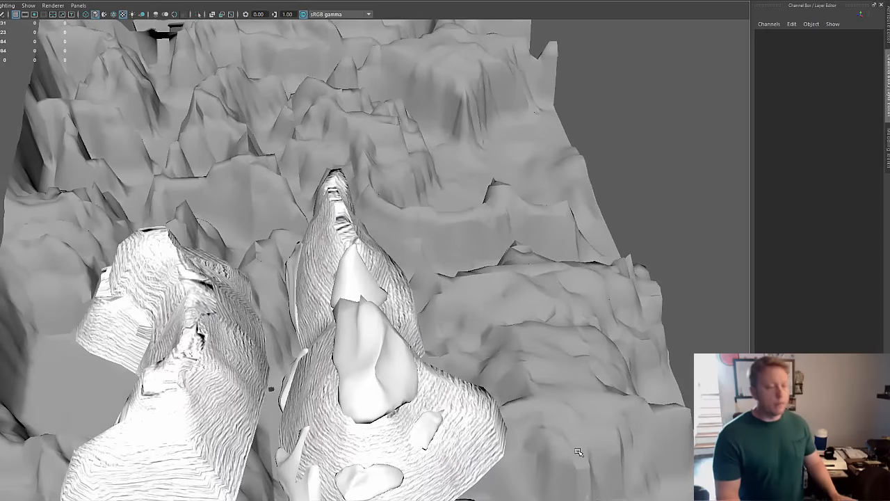
# Step: Compare the detailed mountains from a low angle, through the gap between them, and within the overall terrain layout
pyautogui.keyDown('alt'); pyautogui.moveTo(389, 348); pyautogui.dragTo(337, 306); pyautogui.keyUp('alt')
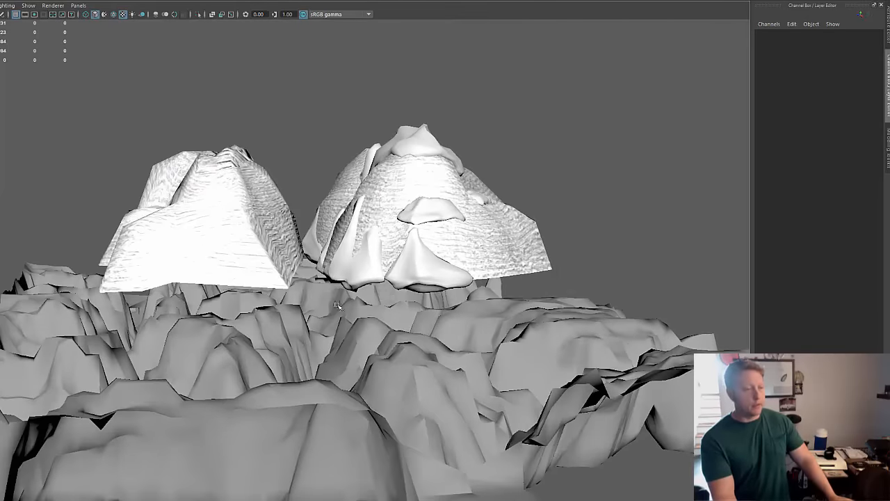
pyautogui.keyDown('alt'); pyautogui.moveTo(337, 306); pyautogui.dragTo(409, 316, button='right'); pyautogui.keyUp('alt')
pyautogui.keyDown('alt'); pyautogui.moveTo(453, 310); pyautogui.dragTo(451, 335, button='middle'); pyautogui.keyUp('alt')
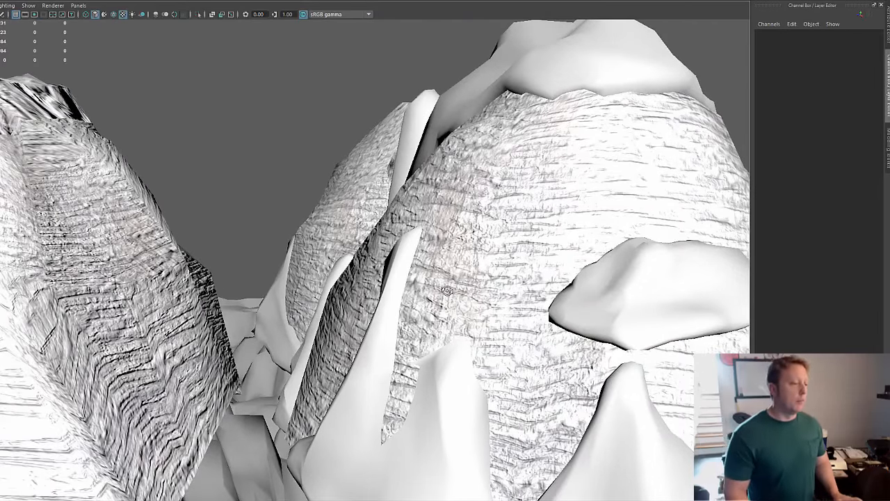
pyautogui.keyDown('alt'); pyautogui.moveTo(445, 288); pyautogui.dragTo(400, 327); pyautogui.keyUp('alt')
pyautogui.keyDown('alt'); pyautogui.moveTo(400, 327); pyautogui.dragTo(273, 239, button='right'); pyautogui.keyUp('alt')
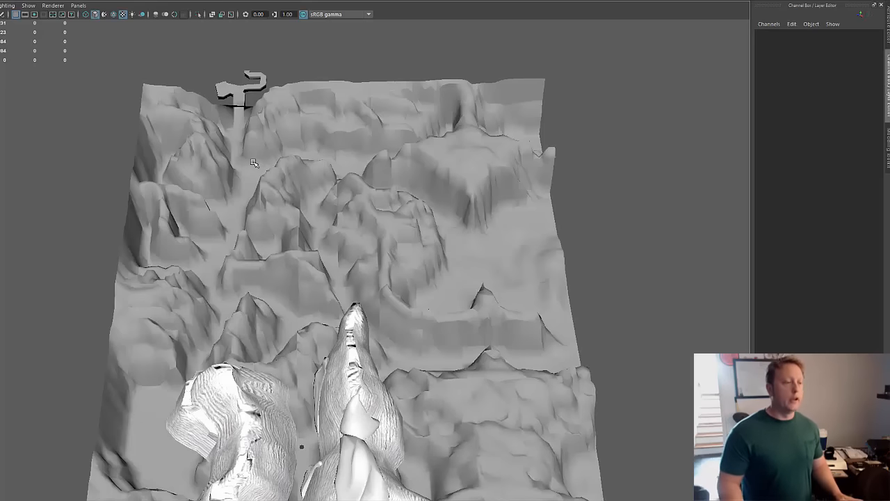
pyautogui.keyDown('alt'); pyautogui.moveTo(339, 224); pyautogui.dragTo(336, 377); pyautogui.keyUp('alt')
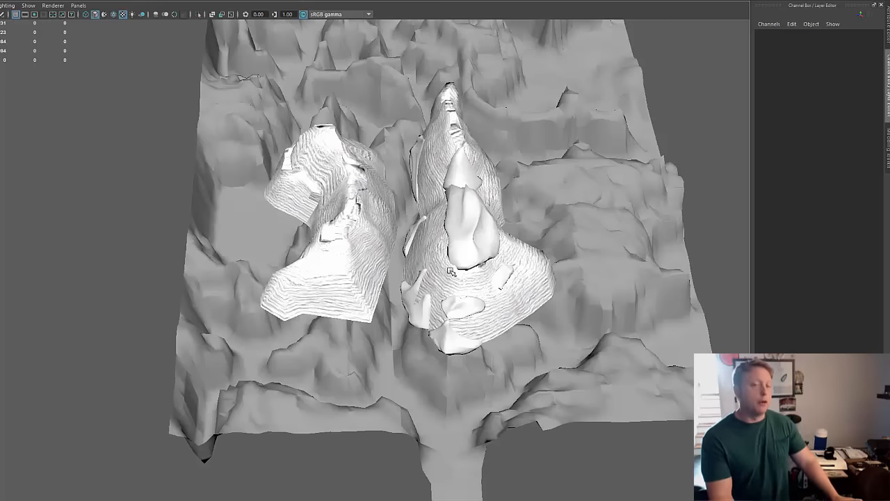
# Step: Select the detailed mountain mesh that carries the smooth rock pieces and inspect its wireframe
pyautogui.keyDown('alt'); pyautogui.moveTo(451, 271); pyautogui.dragTo(444, 311, button='middle'); pyautogui.keyUp('alt')
pyautogui.keyDown('alt'); pyautogui.moveTo(499, 300); pyautogui.dragTo(404, 312, button='right'); pyautogui.keyUp('alt')
pyautogui.keyDown('alt'); pyautogui.moveTo(475, 277); pyautogui.dragTo(456, 293, button='middle'); pyautogui.keyUp('alt')
pyautogui.keyDown('alt'); pyautogui.moveTo(456, 293); pyautogui.dragTo(454, 294); pyautogui.keyUp('alt')
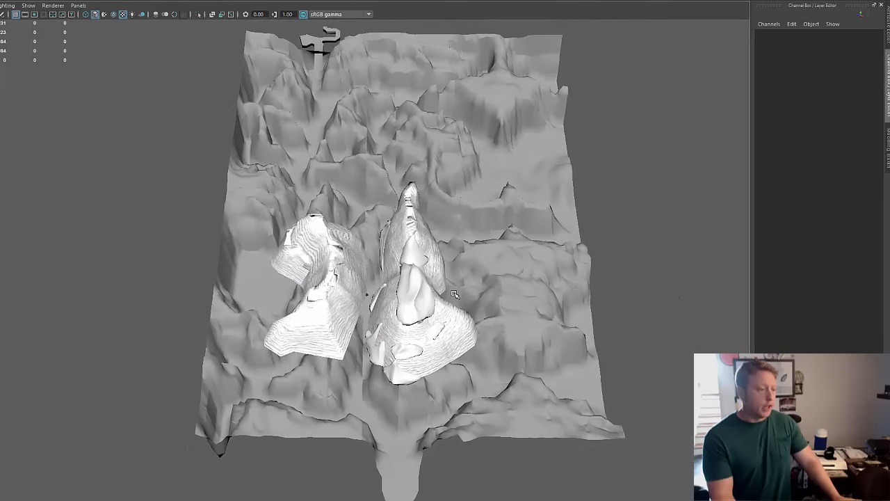
pyautogui.click(428, 334)
pyautogui.keyDown('alt'); pyautogui.moveTo(412, 355); pyautogui.dragTo(437, 352); pyautogui.keyUp('alt')
pyautogui.keyDown('alt'); pyautogui.moveTo(370, 361); pyautogui.dragTo(346, 360, button='middle'); pyautogui.keyUp('alt')
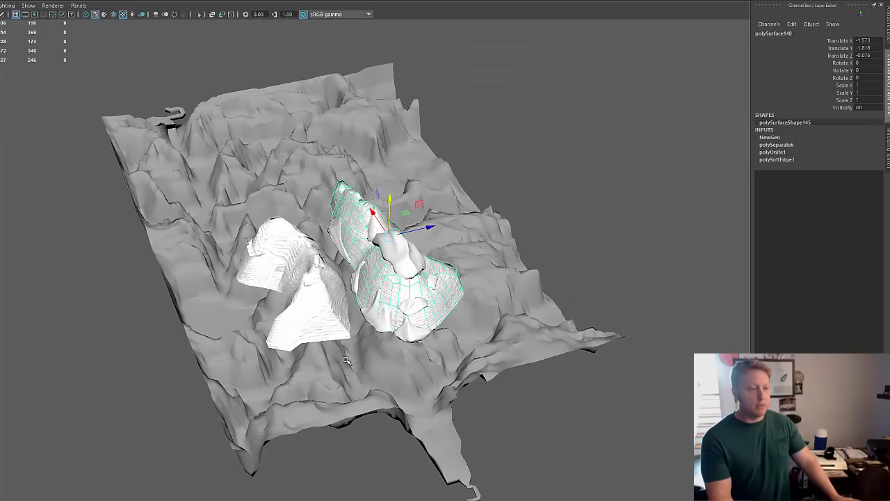
pyautogui.keyDown('alt'); pyautogui.moveTo(330, 355); pyautogui.dragTo(518, 335, button='right'); pyautogui.keyUp('alt')
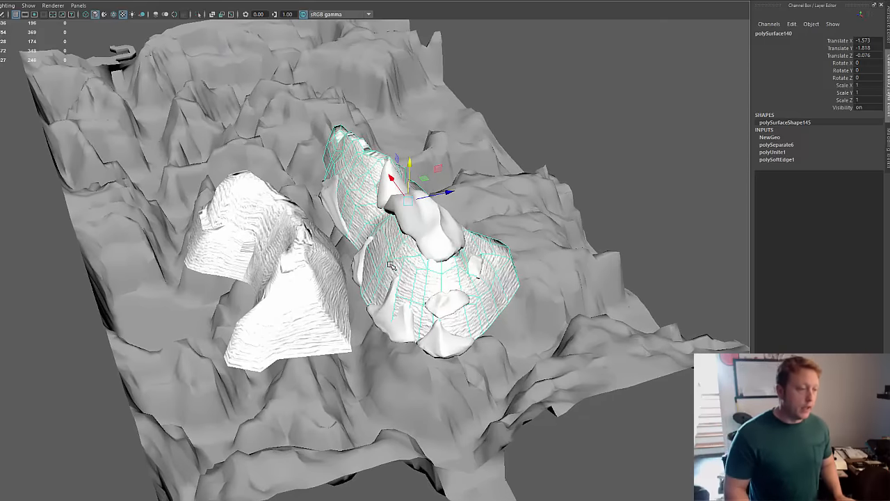
# Step: Select a vertex high on the front slope of the mountain mesh and nudge it slightly along the Z axis
pyautogui.moveTo(400, 263); pyautogui.dragTo(557, 244, button='right')
pyautogui.keyDown('alt'); pyautogui.moveTo(556, 243); pyautogui.dragTo(549, 285, button='middle'); pyautogui.keyUp('alt')
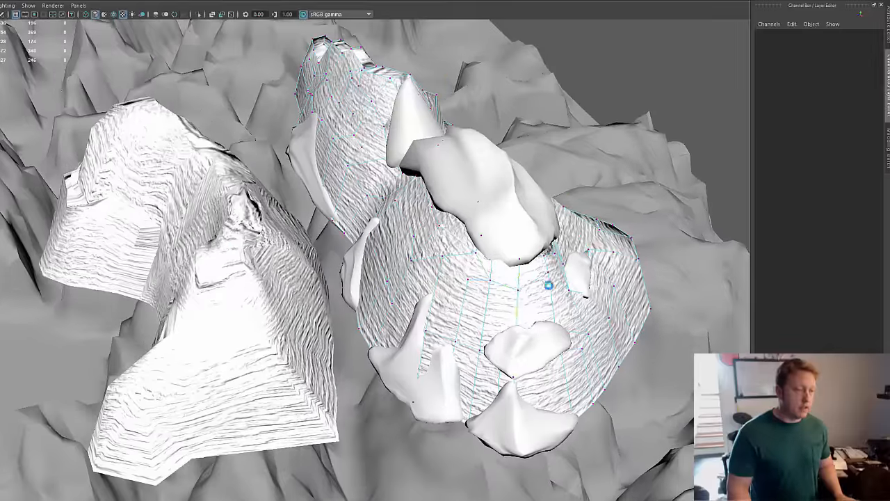
pyautogui.click(440, 258)
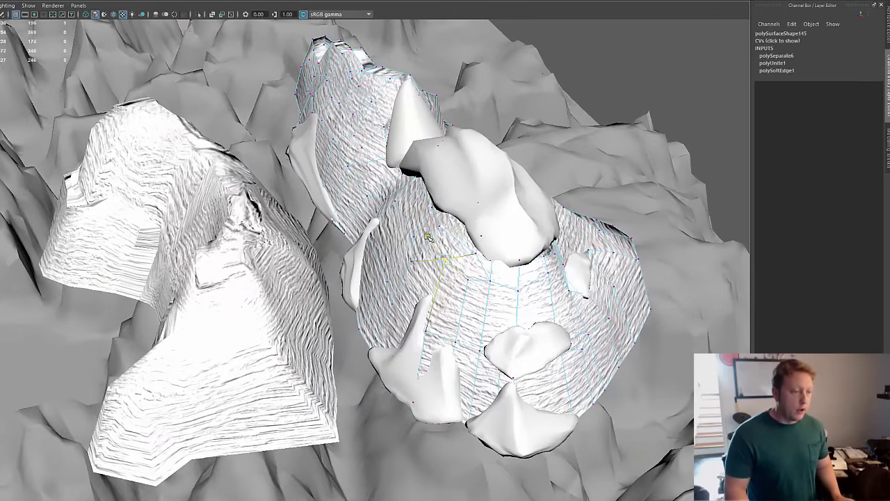
pyautogui.moveTo(480, 252); pyautogui.dragTo(476, 253)
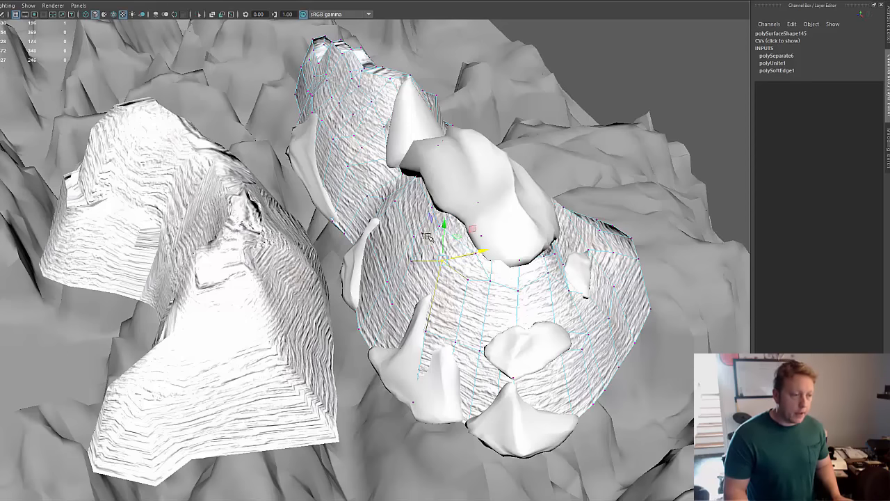
pyautogui.keyDown('alt'); pyautogui.moveTo(427, 236); pyautogui.dragTo(395, 318); pyautogui.keyUp('alt')
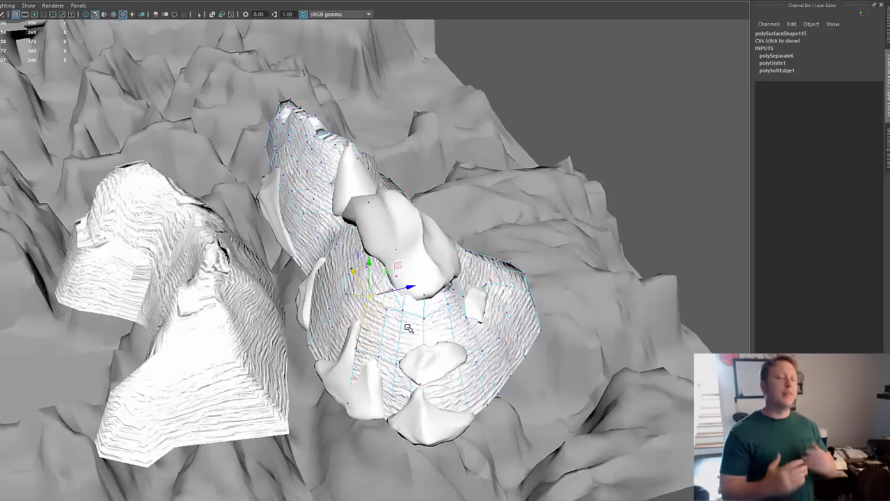
# Step: Examine the mountain mesh's edge layout along its long side and around the selected vertex on the front slope
pyautogui.keyDown('alt'); pyautogui.moveTo(431, 344); pyautogui.dragTo(271, 345); pyautogui.keyUp('alt')
pyautogui.keyDown('alt'); pyautogui.moveTo(223, 322); pyautogui.dragTo(446, 297, button='right'); pyautogui.keyUp('alt')
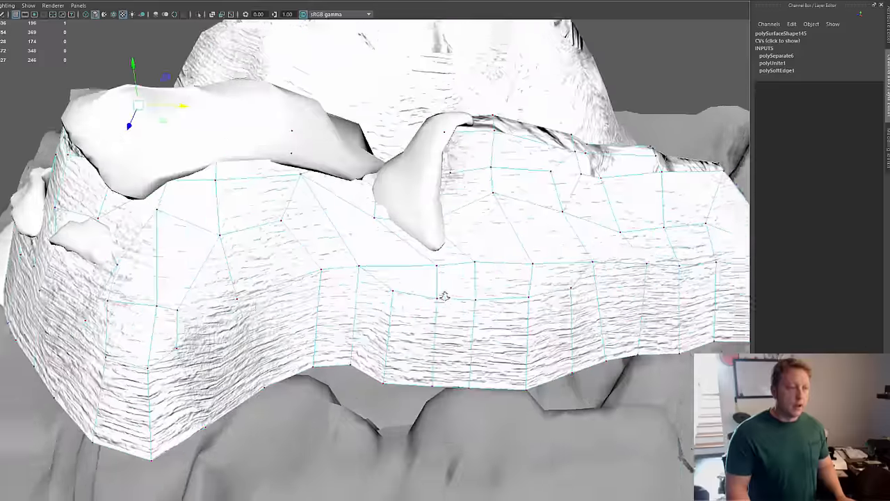
pyautogui.keyDown('alt'); pyautogui.moveTo(445, 296); pyautogui.dragTo(471, 326); pyautogui.keyUp('alt')
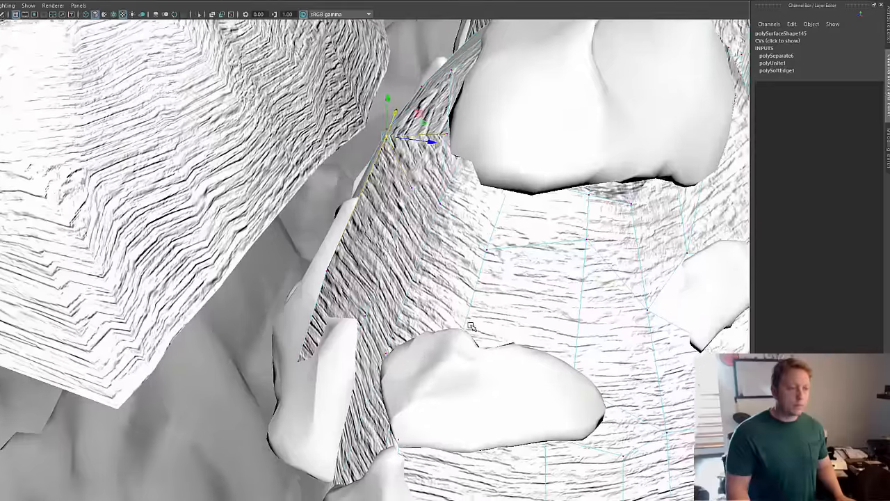
pyautogui.keyDown('alt'); pyautogui.moveTo(471, 326); pyautogui.dragTo(466, 361, button='middle'); pyautogui.keyUp('alt')
pyautogui.keyDown('alt'); pyautogui.moveTo(394, 387); pyautogui.dragTo(547, 367); pyautogui.keyUp('alt')
pyautogui.keyDown('alt'); pyautogui.moveTo(547, 367); pyautogui.dragTo(284, 396, button='right'); pyautogui.keyUp('alt')
pyautogui.keyDown('alt'); pyautogui.moveTo(284, 396); pyautogui.dragTo(334, 365, button='middle'); pyautogui.keyUp('alt')
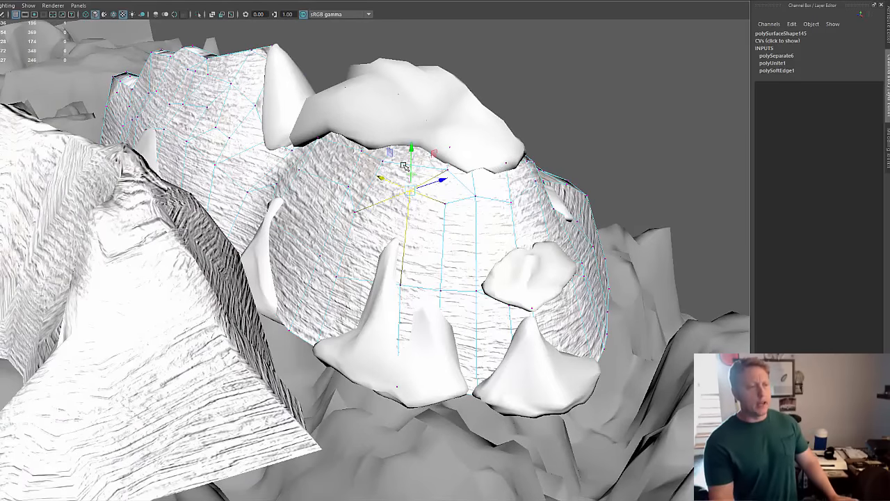
pyautogui.keyDown('alt'); pyautogui.moveTo(460, 163); pyautogui.dragTo(421, 160); pyautogui.keyUp('alt')
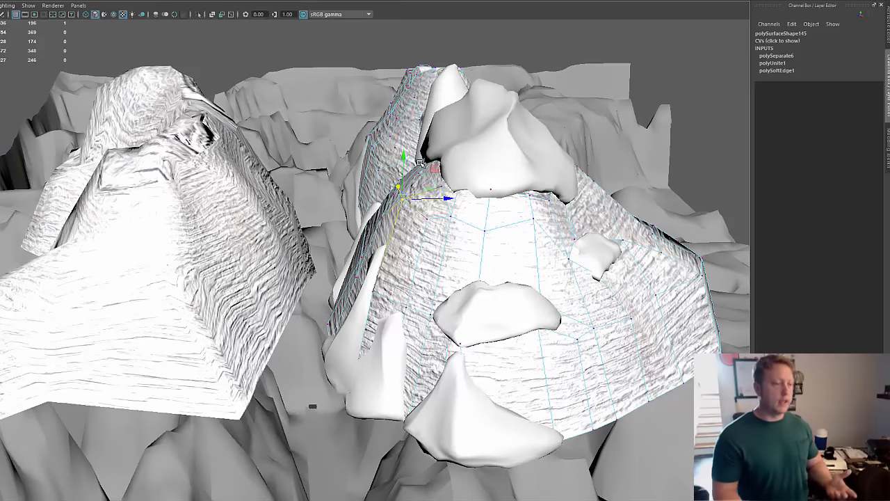
pyautogui.keyDown('alt'); pyautogui.moveTo(537, 165); pyautogui.dragTo(451, 234, button='middle'); pyautogui.keyUp('alt')
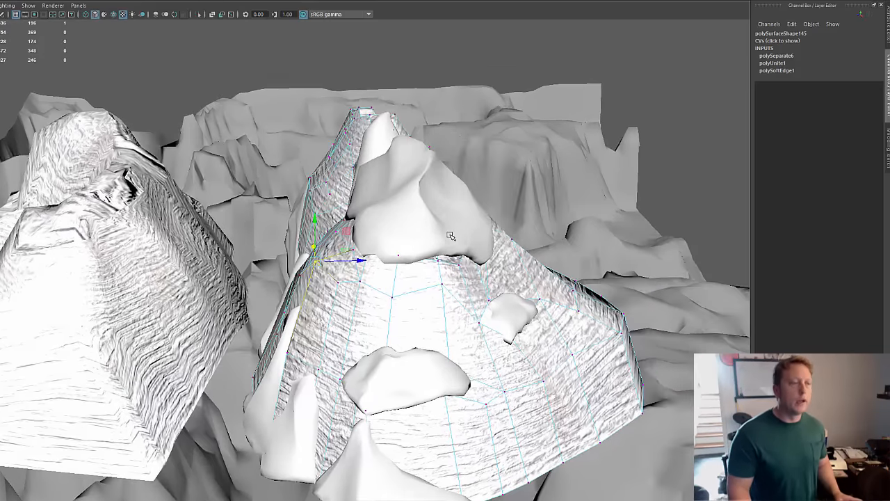
# Step: Study the front slope's silhouette and how the smooth rock pieces sit against it from low viewpoints
pyautogui.keyDown('alt'); pyautogui.moveTo(451, 234); pyautogui.dragTo(366, 246); pyautogui.keyUp('alt')
pyautogui.keyDown('alt'); pyautogui.moveTo(366, 246); pyautogui.dragTo(313, 273, button='middle'); pyautogui.keyUp('alt')
pyautogui.keyDown('alt'); pyautogui.moveTo(207, 295); pyautogui.dragTo(275, 315); pyautogui.keyUp('alt')
pyautogui.keyDown('alt'); pyautogui.moveTo(334, 266); pyautogui.dragTo(395, 237, button='middle'); pyautogui.keyUp('alt')
pyautogui.keyDown('alt'); pyautogui.moveTo(271, 300); pyautogui.dragTo(402, 295); pyautogui.keyUp('alt')
pyautogui.keyDown('alt'); pyautogui.moveTo(344, 286); pyautogui.dragTo(491, 154, button='middle'); pyautogui.keyUp('alt')
pyautogui.keyDown('alt'); pyautogui.moveTo(371, 255); pyautogui.dragTo(423, 254); pyautogui.keyUp('alt')
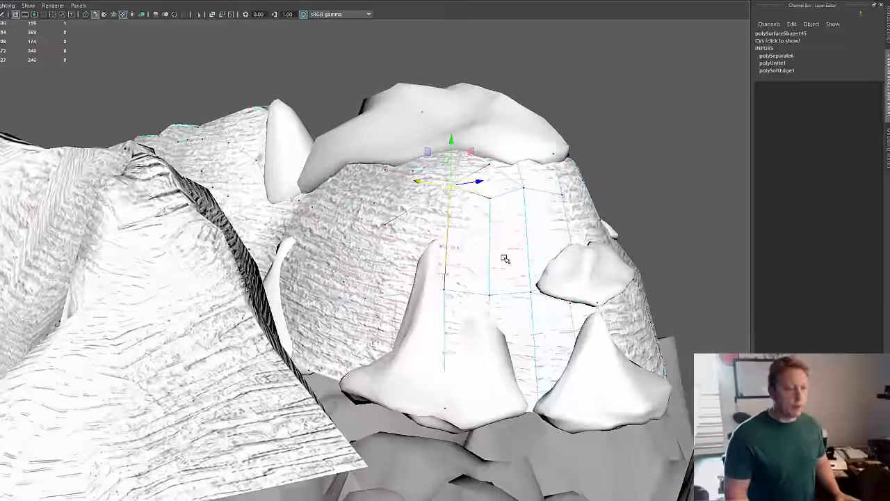
pyautogui.keyDown('alt'); pyautogui.moveTo(506, 258); pyautogui.dragTo(513, 258); pyautogui.keyUp('alt')
pyautogui.keyDown('alt'); pyautogui.moveTo(513, 258); pyautogui.dragTo(509, 213, button='middle'); pyautogui.keyUp('alt')
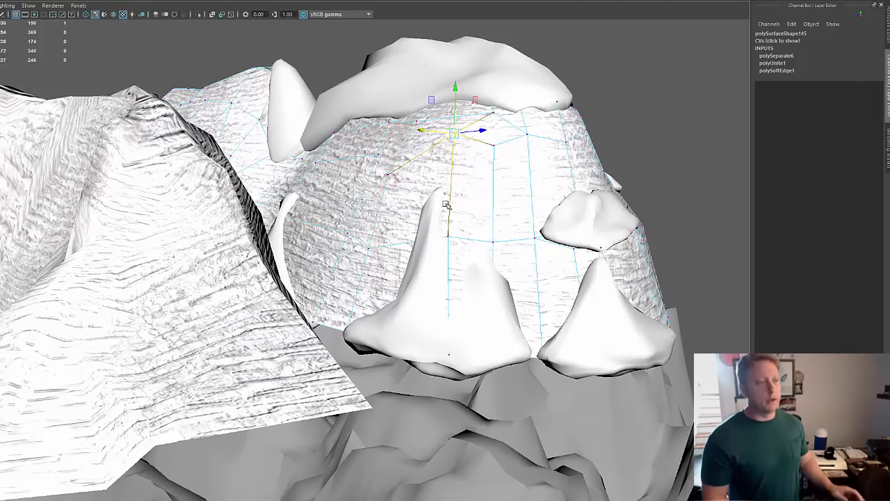
# Step: Compare the footprints of the two detailed mountains and the path between them from above
pyautogui.keyDown('alt'); pyautogui.moveTo(482, 290); pyautogui.dragTo(463, 401); pyautogui.keyUp('alt')
pyautogui.keyDown('alt'); pyautogui.moveTo(463, 401); pyautogui.dragTo(432, 379, button='right'); pyautogui.keyUp('alt')
pyautogui.keyDown('alt'); pyautogui.moveTo(432, 379); pyautogui.dragTo(459, 334); pyautogui.keyUp('alt')
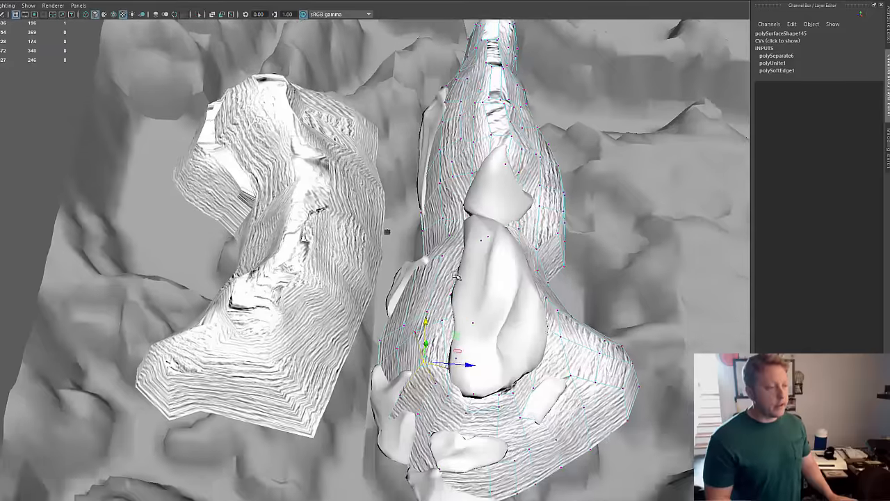
pyautogui.keyDown('alt'); pyautogui.moveTo(459, 334); pyautogui.dragTo(440, 320, button='right'); pyautogui.keyUp('alt')
pyautogui.keyDown('alt'); pyautogui.moveTo(471, 289); pyautogui.dragTo(497, 284, button='middle'); pyautogui.keyUp('alt')
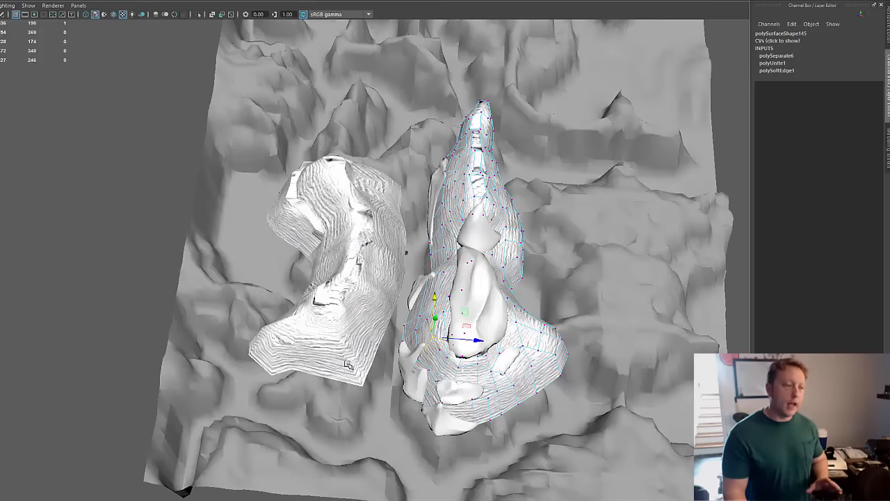
pyautogui.keyDown('alt'); pyautogui.moveTo(336, 360); pyautogui.dragTo(368, 327); pyautogui.keyUp('alt')
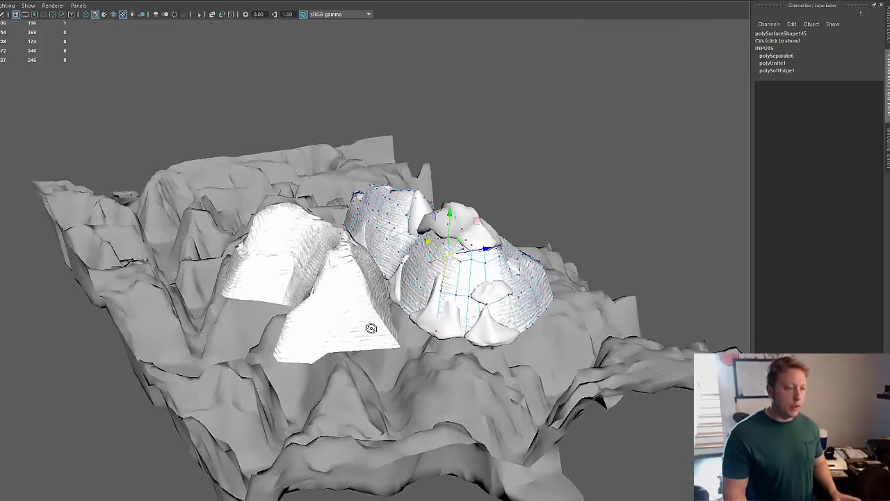
# Step: Examine the passage between the two detailed mountains and their facing slopes from close to ground level
pyautogui.keyDown('alt'); pyautogui.moveTo(368, 328); pyautogui.dragTo(625, 338, button='right'); pyautogui.keyUp('alt')
pyautogui.keyDown('alt'); pyautogui.moveTo(626, 340); pyautogui.dragTo(599, 419, button='middle'); pyautogui.keyUp('alt')
pyautogui.keyDown('alt'); pyautogui.moveTo(346, 491); pyautogui.dragTo(326, 490); pyautogui.keyUp('alt')
pyautogui.keyDown('alt'); pyautogui.moveTo(276, 495); pyautogui.dragTo(557, 454, button='right'); pyautogui.keyUp('alt')
pyautogui.keyDown('alt'); pyautogui.moveTo(557, 454); pyautogui.dragTo(447, 479); pyautogui.keyUp('alt')
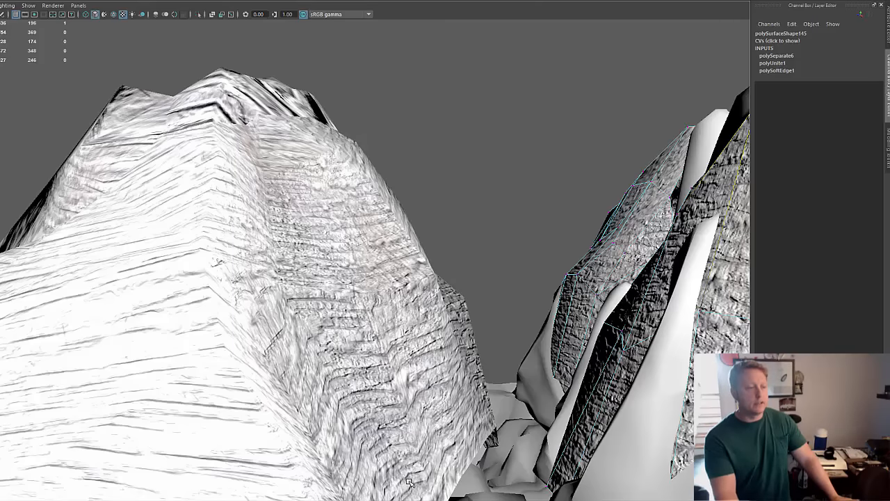
pyautogui.keyDown('alt'); pyautogui.moveTo(645, 329); pyautogui.dragTo(360, 376, button='right'); pyautogui.keyUp('alt')
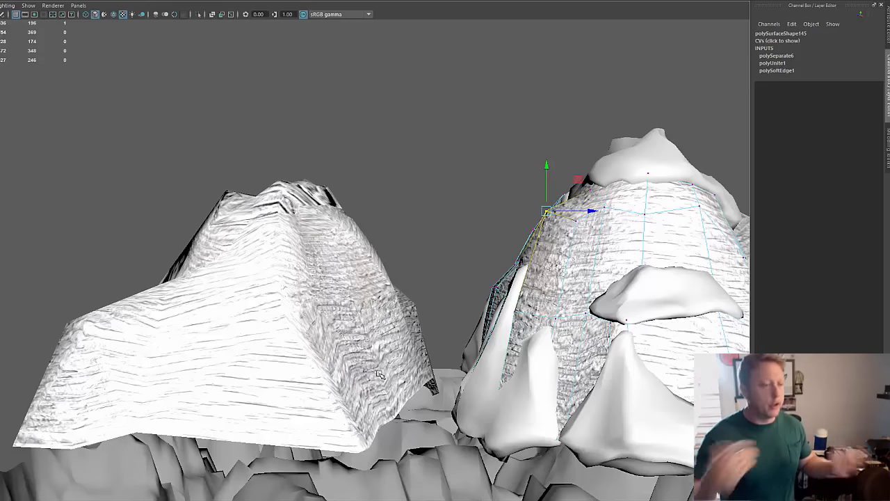
pyautogui.keyDown('alt'); pyautogui.moveTo(399, 344); pyautogui.dragTo(688, 320, button='right'); pyautogui.keyUp('alt')
pyautogui.keyDown('alt'); pyautogui.moveTo(689, 320); pyautogui.dragTo(605, 334, button='middle'); pyautogui.keyUp('alt')
pyautogui.keyDown('alt'); pyautogui.moveTo(605, 334); pyautogui.dragTo(689, 337); pyautogui.keyUp('alt')
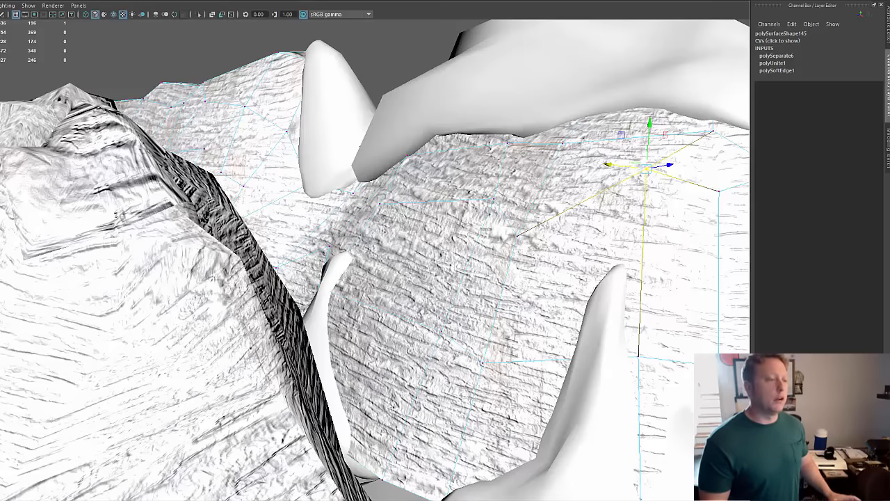
# Step: Compare the shapes of both detailed mountains from farther away and check their placement in the overhead terrain layout
pyautogui.scroll(-2, 421, 311)
pyautogui.scroll(-6, 397, 275)
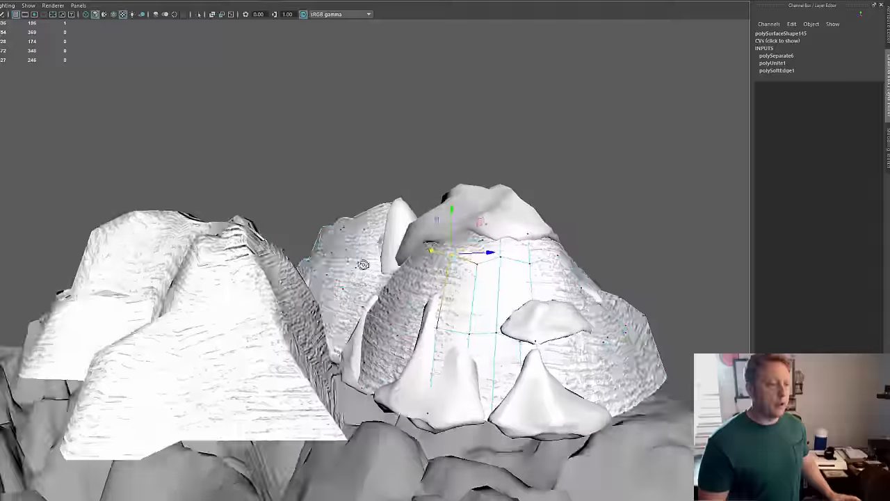
pyautogui.keyDown('alt'); pyautogui.moveTo(363, 264); pyautogui.dragTo(355, 267); pyautogui.keyUp('alt')
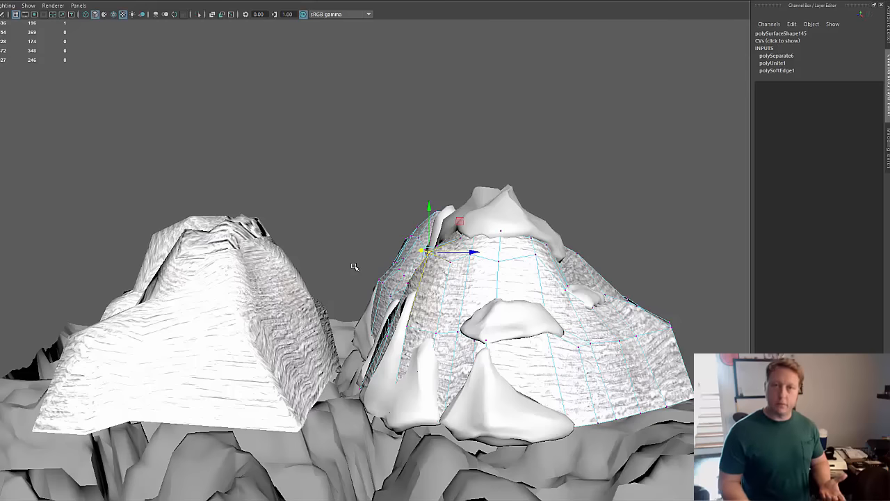
pyautogui.keyDown('alt'); pyautogui.moveTo(348, 261); pyautogui.dragTo(260, 266, button='right'); pyautogui.keyUp('alt')
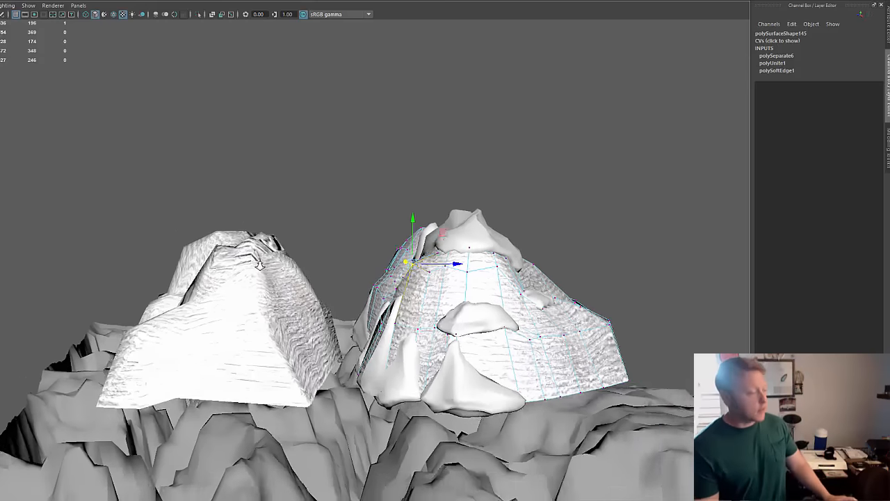
pyautogui.keyDown('alt'); pyautogui.moveTo(260, 265); pyautogui.dragTo(198, 348); pyautogui.keyUp('alt')
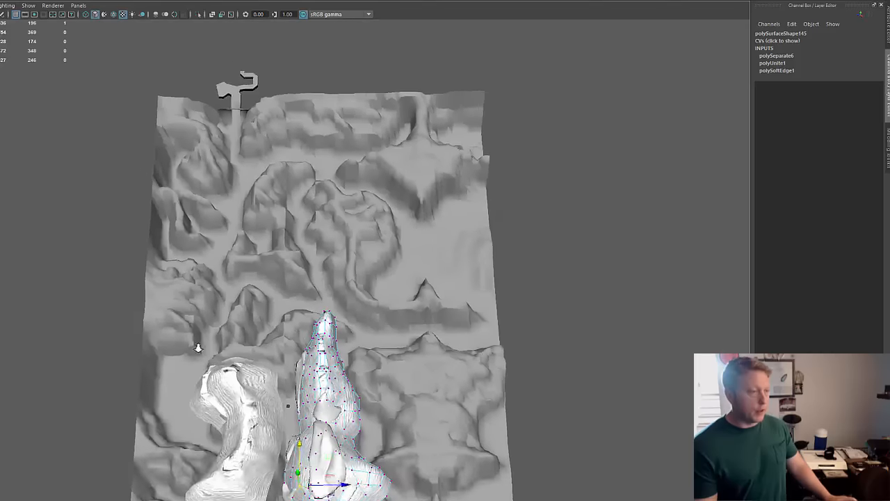
pyautogui.keyDown('alt'); pyautogui.moveTo(198, 348); pyautogui.dragTo(280, 337, button='right'); pyautogui.keyUp('alt')
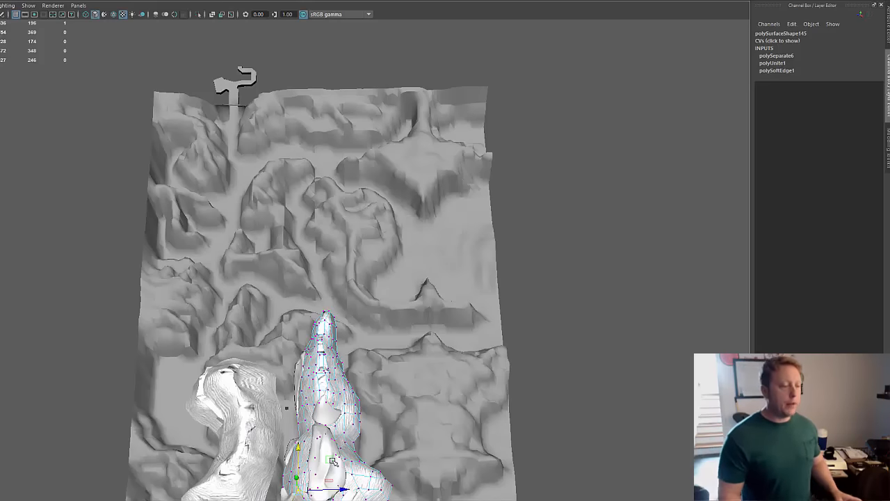
# Step: Examine how the smooth rock pieces sit against the front slope of the selected mountain from a low, close viewpoint
pyautogui.keyDown('alt'); pyautogui.moveTo(334, 462); pyautogui.dragTo(286, 479); pyautogui.keyUp('alt')
pyautogui.keyDown('alt'); pyautogui.moveTo(286, 479); pyautogui.dragTo(652, 477, button='right'); pyautogui.keyUp('alt')
pyautogui.keyDown('alt'); pyautogui.moveTo(651, 477); pyautogui.dragTo(378, 202, button='middle'); pyautogui.keyUp('alt')
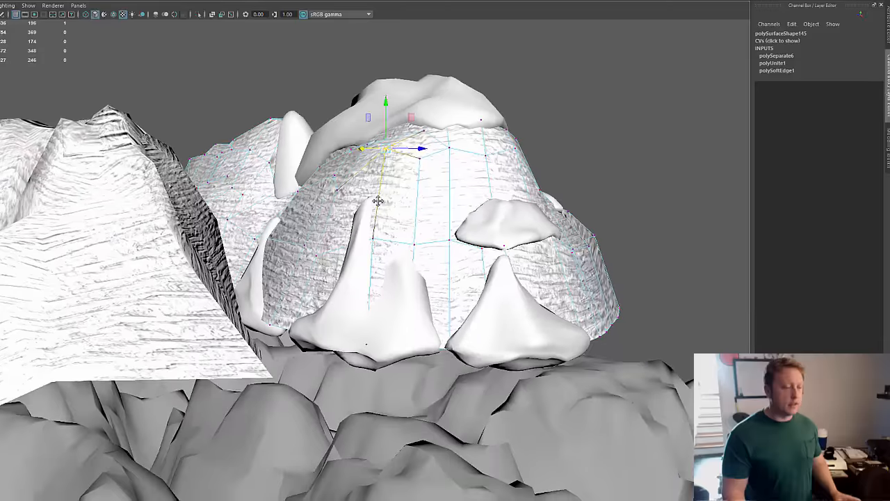
pyautogui.keyDown('alt'); pyautogui.moveTo(378, 201); pyautogui.dragTo(571, 281, button='right'); pyautogui.keyUp('alt')
pyautogui.keyDown('alt'); pyautogui.moveTo(348, 278); pyautogui.dragTo(419, 284, button='right'); pyautogui.keyUp('alt')
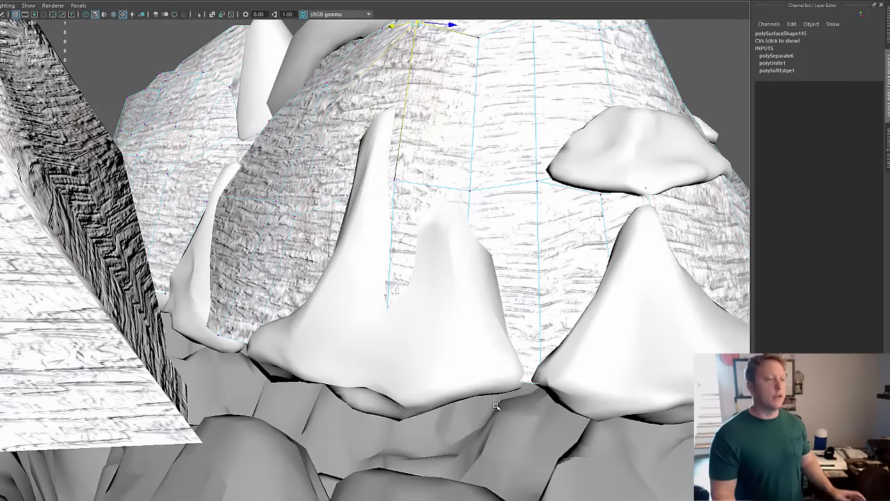
# Step: Check both detailed mountains against the surrounding terrain and inspect the narrow winding passage extending beyond the terrain's edge
pyautogui.keyDown('alt'); pyautogui.moveTo(514, 390); pyautogui.dragTo(493, 408); pyautogui.keyUp('alt')
pyautogui.keyDown('alt'); pyautogui.moveTo(492, 408); pyautogui.dragTo(425, 369, button='right'); pyautogui.keyUp('alt')
pyautogui.keyDown('alt'); pyautogui.moveTo(425, 368); pyautogui.dragTo(475, 342); pyautogui.keyUp('alt')
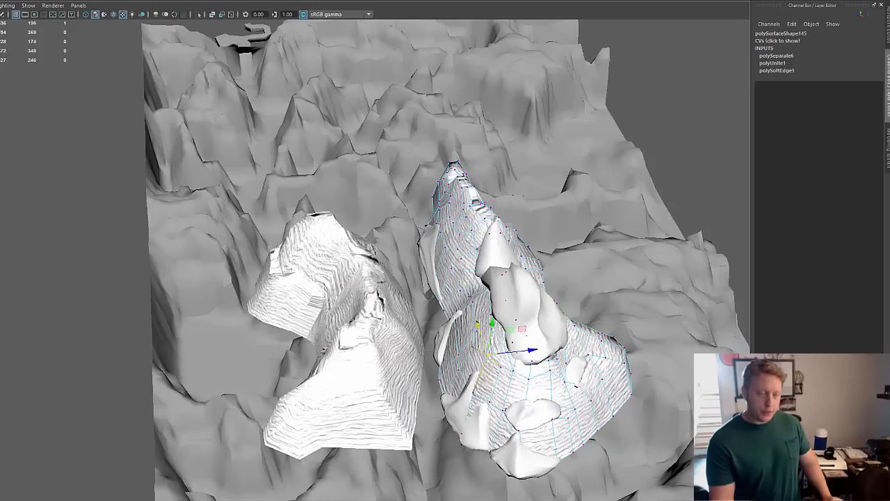
pyautogui.keyDown('alt'); pyautogui.moveTo(480, 448); pyautogui.dragTo(529, 401); pyautogui.keyUp('alt')
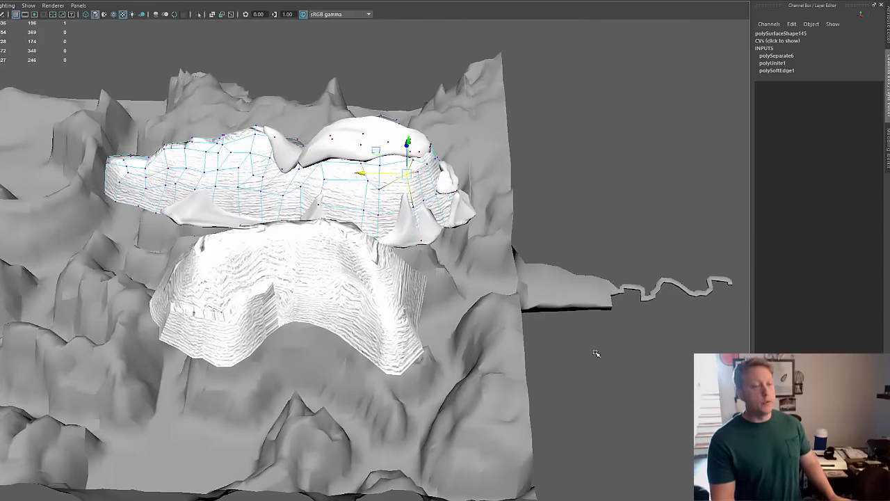
pyautogui.keyDown('alt'); pyautogui.moveTo(606, 334); pyautogui.dragTo(480, 343, button='middle'); pyautogui.keyUp('alt')
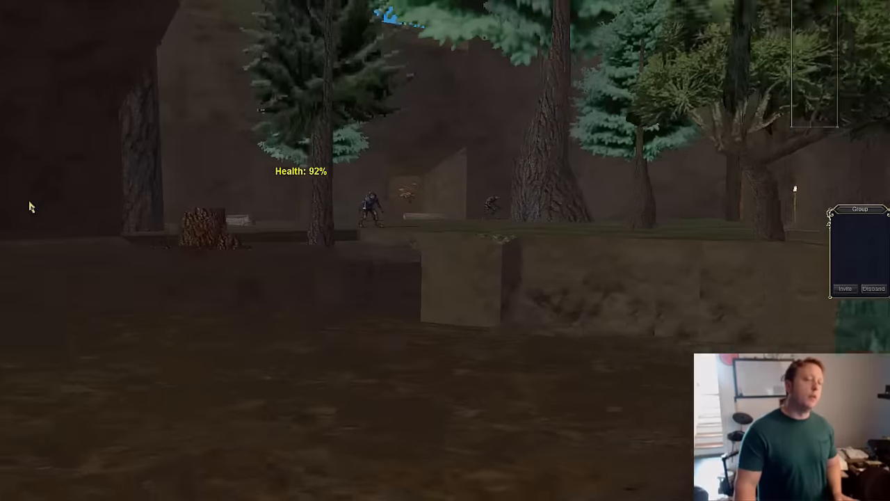
pyautogui.moveTo(29, 207)
pyautogui.mouseDown(button='right')
pyautogui.moveTo(0, 204)
pyautogui.moveTo(79, 169)
pyautogui.moveTo(284, 205)
pyautogui.moveTo(600, 235)
pyautogui.moveTo(316, 219)
pyautogui.moveTo(0, 220)
pyautogui.moveTo(0, 209)
pyautogui.mouseUp(button='right')
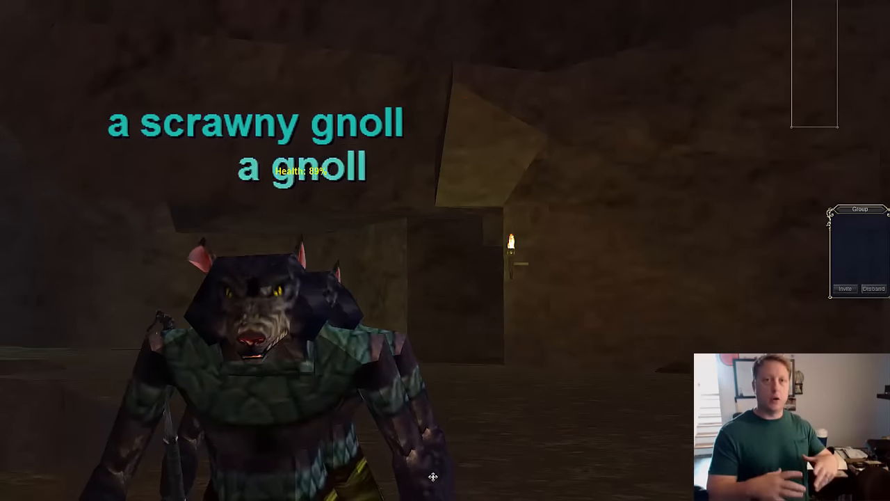
pyautogui.moveTo(433, 477)
pyautogui.mouseDown(button='right')
pyautogui.moveTo(583, 427)
pyautogui.moveTo(776, 442)
pyautogui.moveTo(811, 375)
pyautogui.moveTo(811, 272)
pyautogui.mouseUp(button='right')
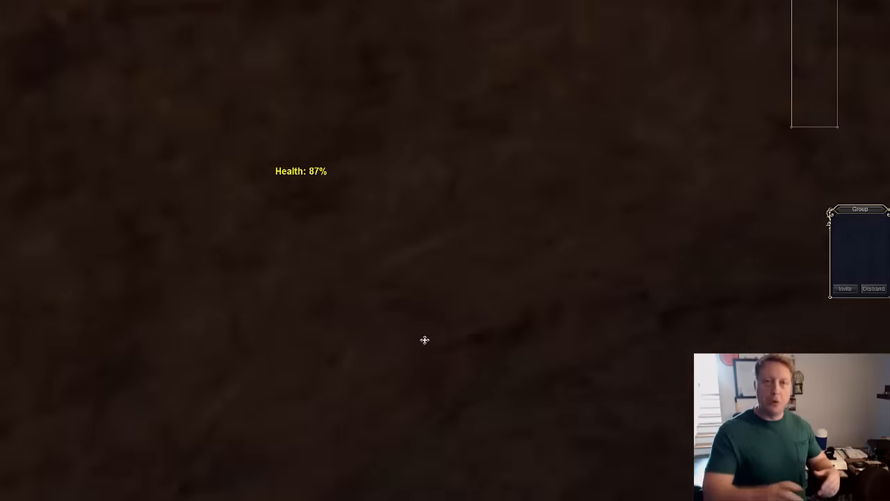
pyautogui.moveTo(425, 340); pyautogui.dragTo(2, 433, button='right')
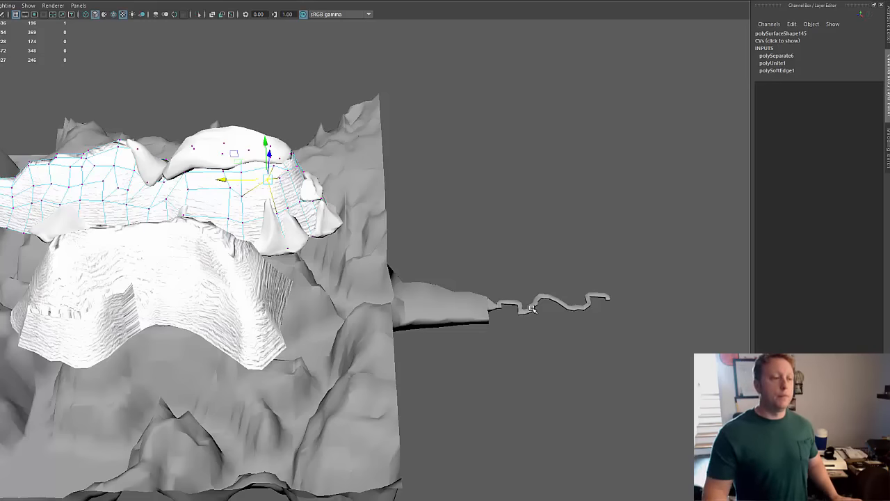
# Step: Review the winding passage outside the terrain, and the full terrain layout around both detailed mountains from above
pyautogui.keyDown('alt'); pyautogui.moveTo(532, 309); pyautogui.dragTo(493, 312); pyautogui.keyUp('alt')
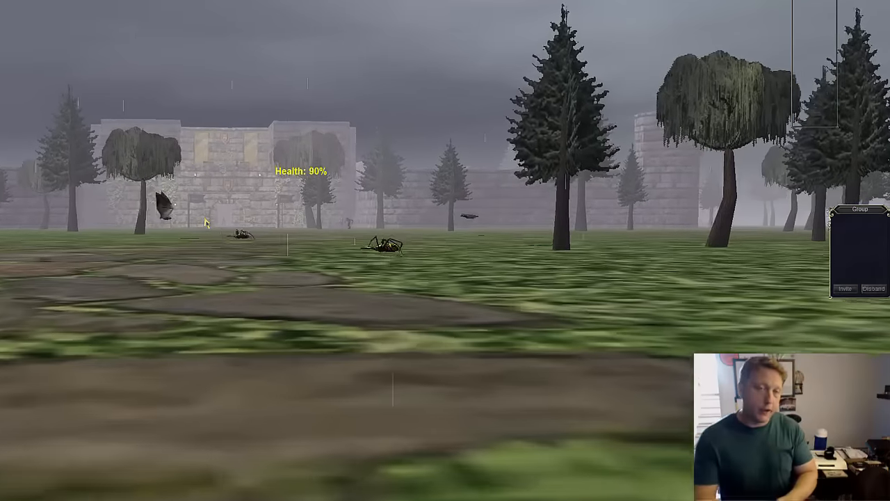
pyautogui.moveTo(207, 223)
pyautogui.mouseDown(button='right')
pyautogui.moveTo(634, 233)
pyautogui.moveTo(131, 195)
pyautogui.moveTo(212, 187)
pyautogui.moveTo(119, 169)
pyautogui.moveTo(185, 174)
pyautogui.moveTo(174, 186)
pyautogui.moveTo(158, 182)
pyautogui.moveTo(167, 174)
pyautogui.mouseUp(button='right')
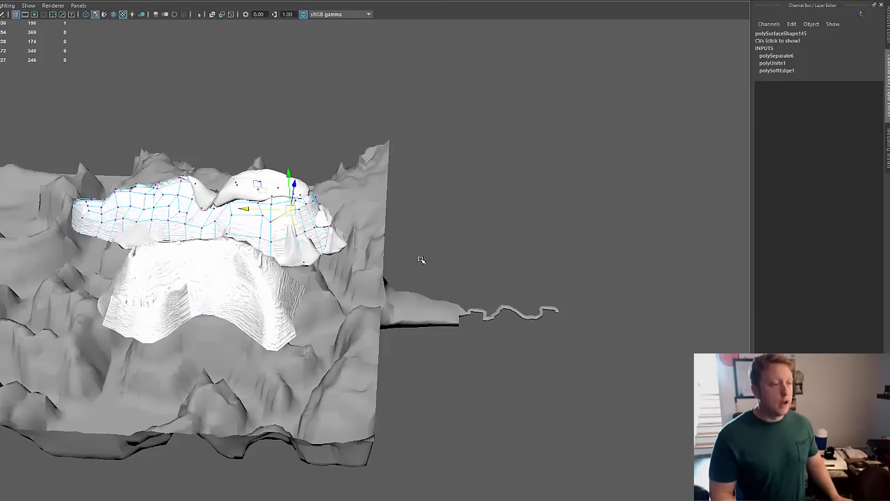
pyautogui.keyDown('alt'); pyautogui.moveTo(420, 258); pyautogui.dragTo(321, 355); pyautogui.keyUp('alt')
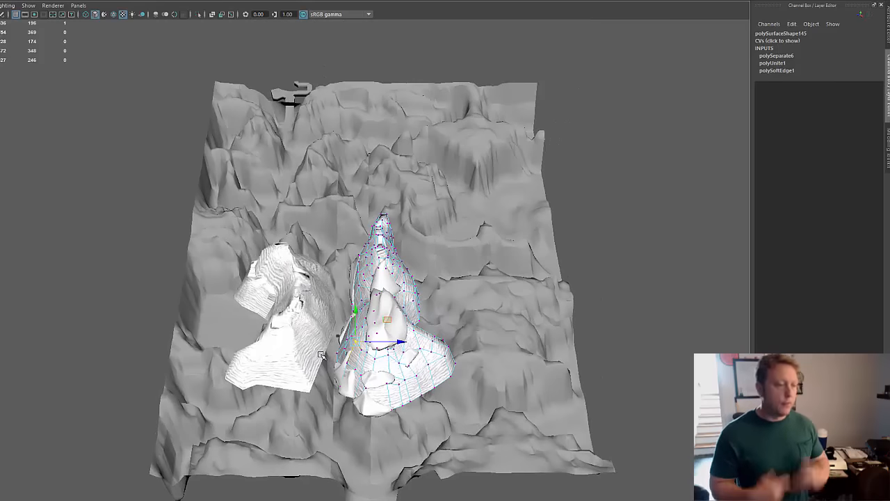